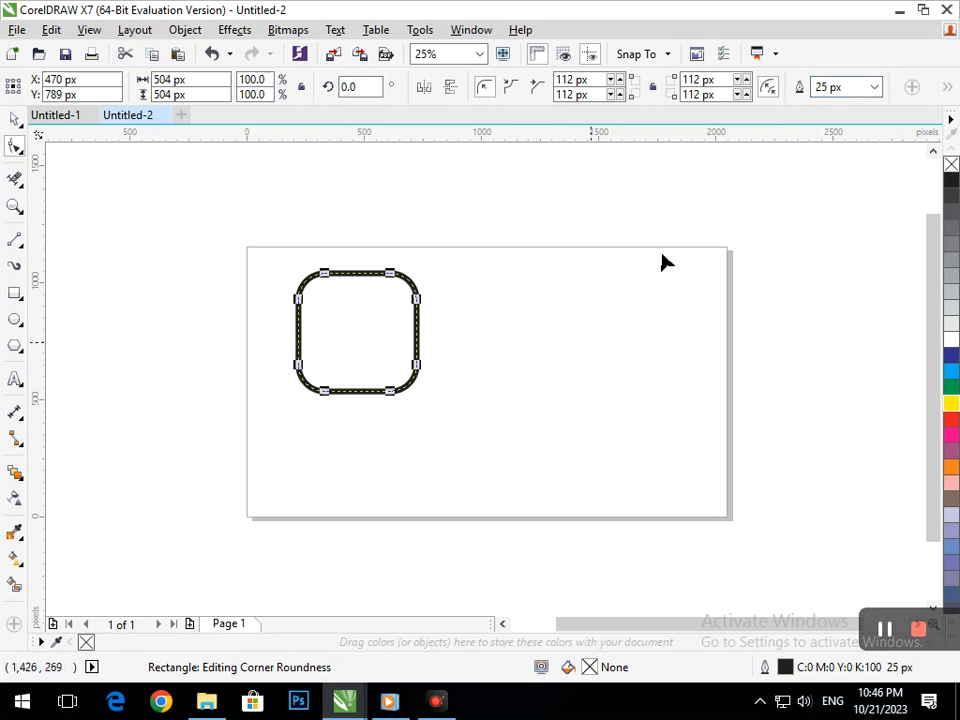
- Try outline widths of 40, 60 and 80 px on the rounded square, settle on 100 px and deselect it
{"action": "type", "text": "40"}
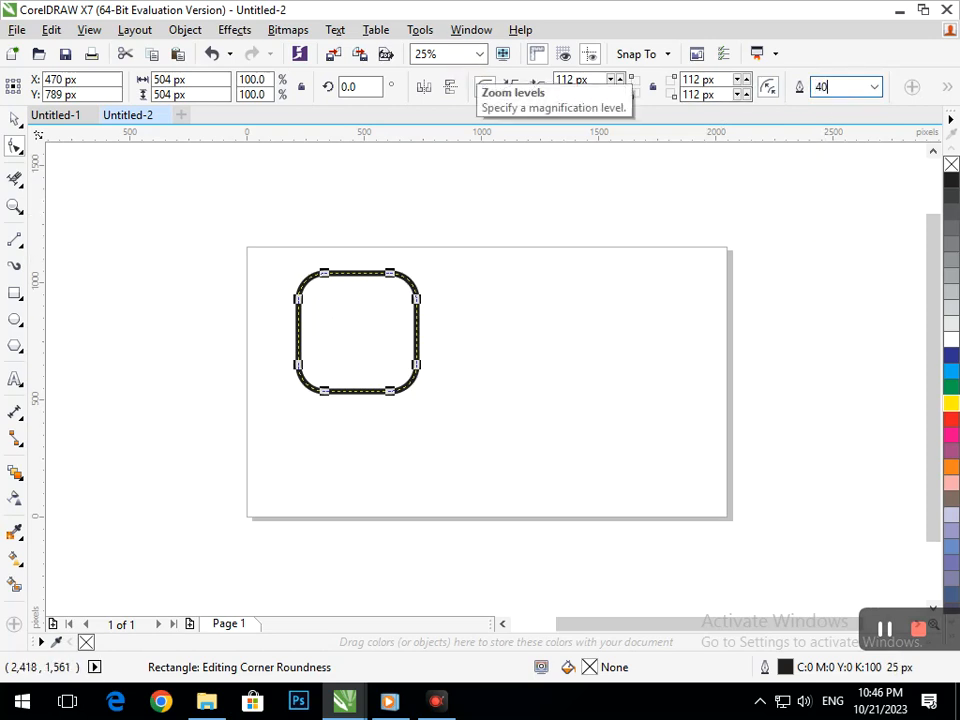
{"action": "key", "text": "Return"}
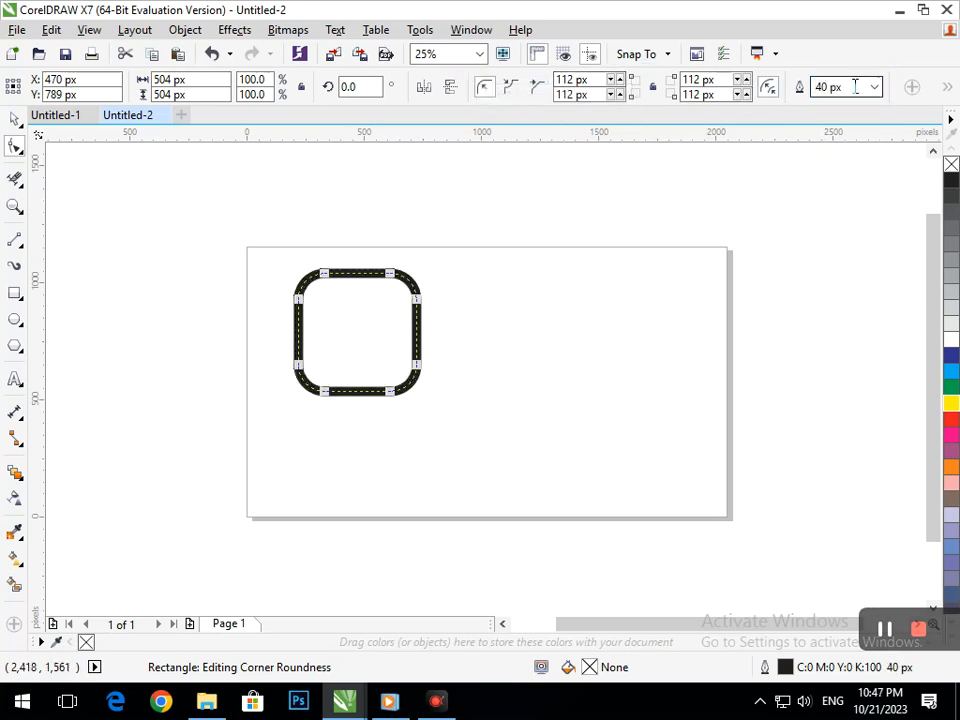
{"action": "type", "text": "60"}
{"action": "key", "text": "Return"}
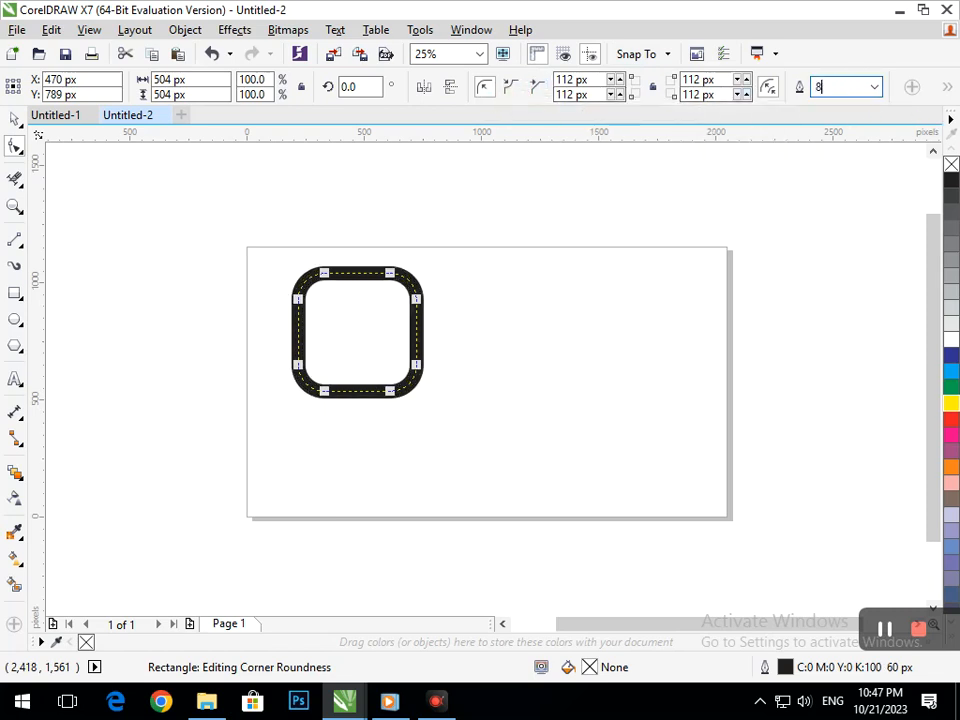
{"action": "key", "text": "Return"}
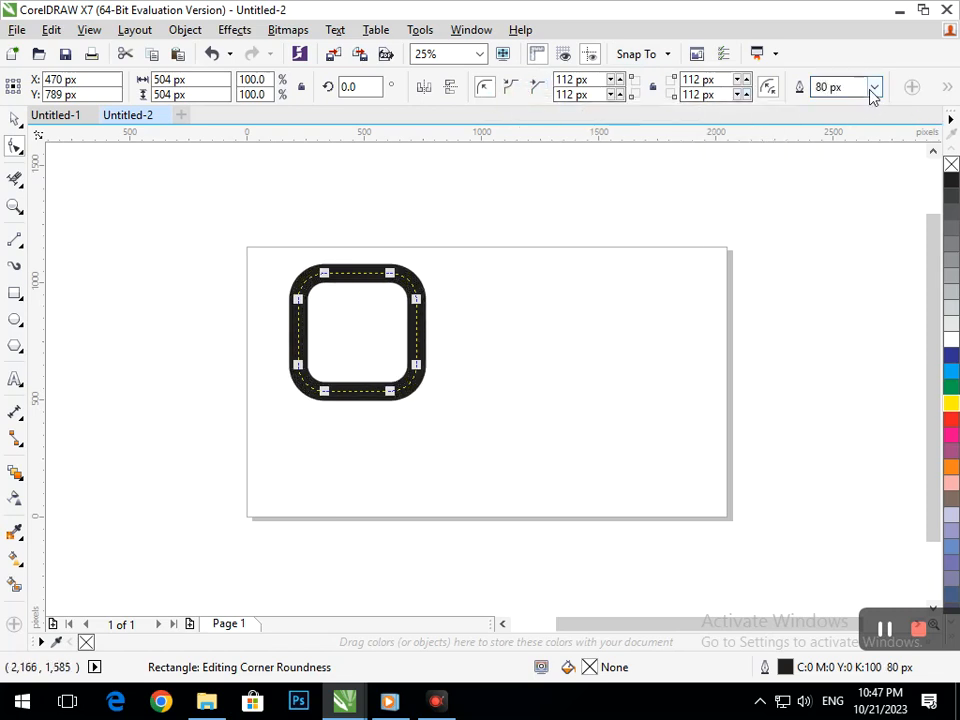
{"action": "type", "text": "100"}
{"action": "key", "text": "Return"}
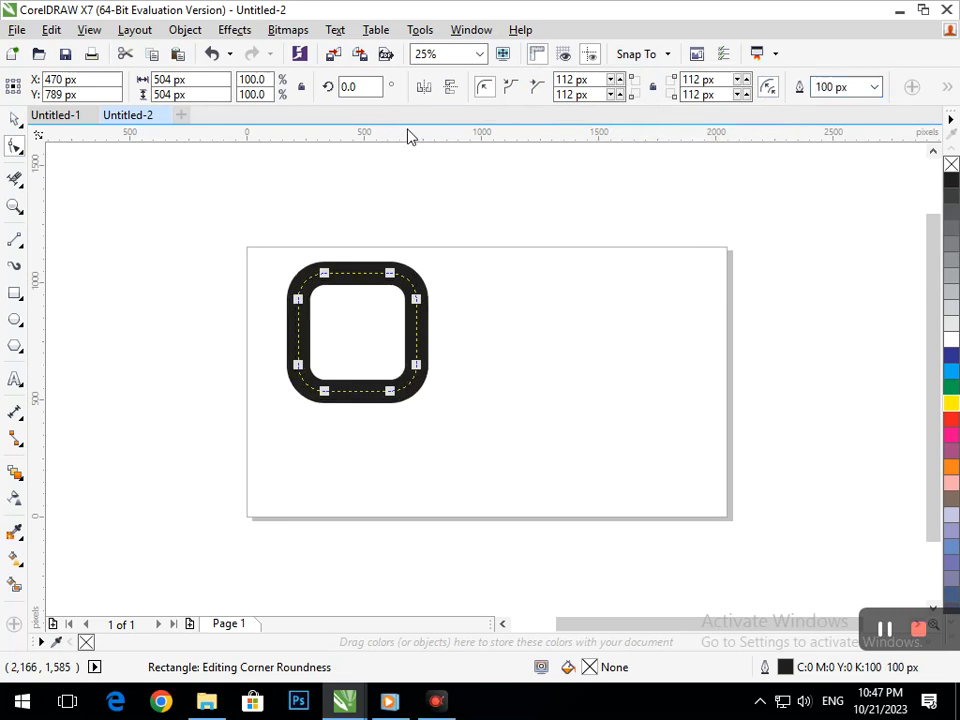
{"action": "left_click", "coordinate": [14, 118]}
{"action": "left_click", "coordinate": [71, 251]}
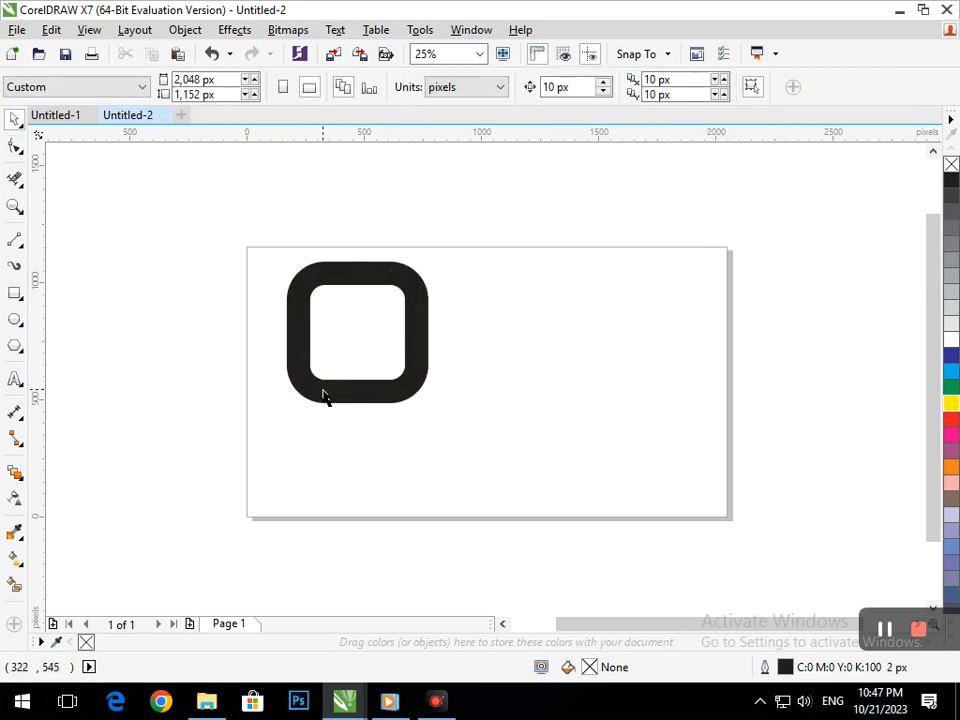
- Rotate the rounded square to 315° so it stands as a diamond and enlarge it to about 846 px wide
{"action": "left_click", "coordinate": [310, 388]}
{"action": "left_click_drag", "start_coordinate": [291, 397], "coordinate": [321, 373]}
{"action": "left_click", "coordinate": [389, 367]}
{"action": "left_click_drag", "start_coordinate": [455, 393], "coordinate": [362, 497]}
- Place two overlapping copies of the rounded diamond so one sits beside and one sits below the first
{"action": "left_click", "coordinate": [312, 336]}
{"action": "left_click_drag", "start_coordinate": [256, 298], "coordinate": [368, 302]}
{"action": "right_click", "coordinate": [292, 293]}
{"action": "right_click", "coordinate": [368, 302]}
{"action": "left_click", "coordinate": [515, 404]}
- Nudge the upper-right diamond 70 px left and 10 px up to tighten its overlap
{"action": "left_click", "coordinate": [512, 341]}
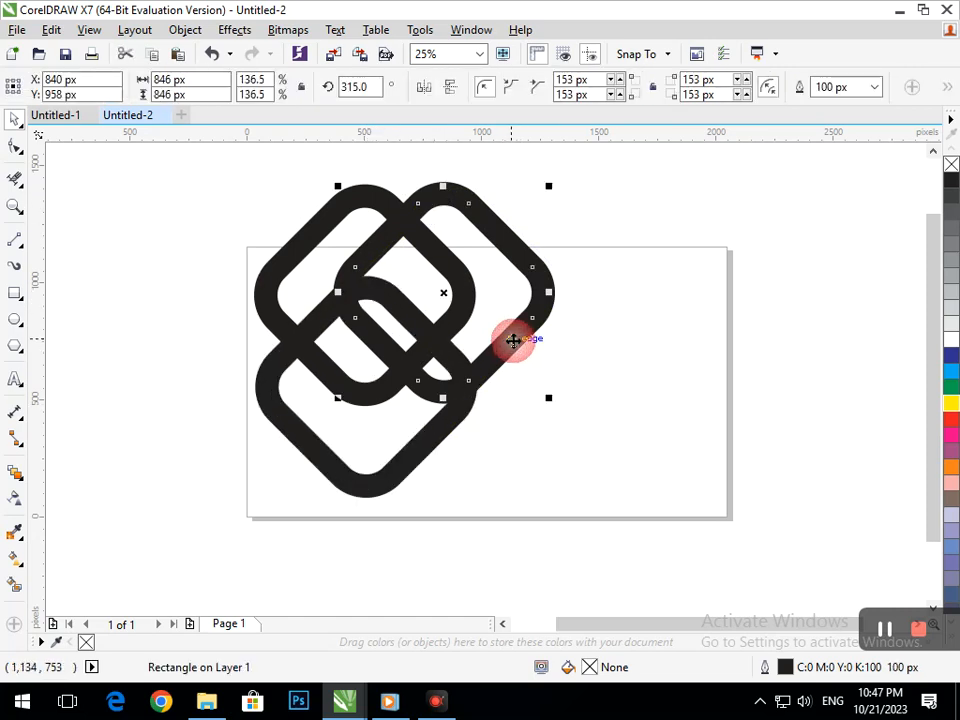
{"action": "key", "text": "Left"}
{"action": "key", "text": "Left"}
{"action": "key", "text": "Left"}
{"action": "key", "text": "Left"}
{"action": "key", "text": "Left"}
{"action": "key", "text": "Left"}
{"action": "key", "text": "Left"}
{"action": "key", "text": "Up"}
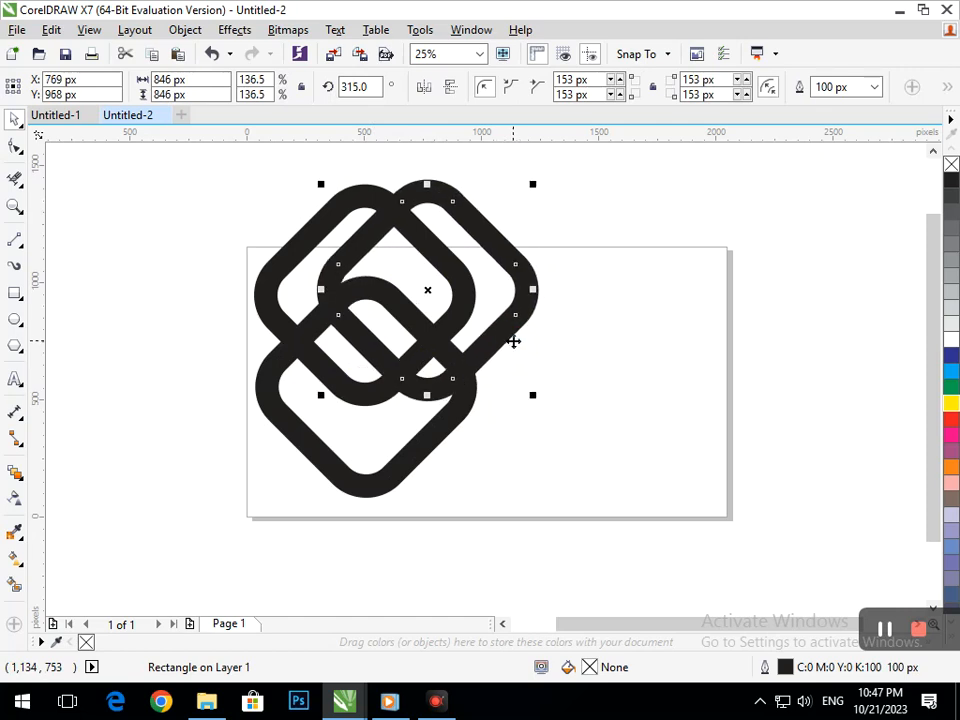
- Move the lower diamond slightly right and down so it sits centred beneath the two upper ones
{"action": "left_click", "coordinate": [536, 416]}
{"action": "left_click_drag", "start_coordinate": [437, 450], "coordinate": [451, 454]}
{"action": "left_click", "coordinate": [174, 313]}
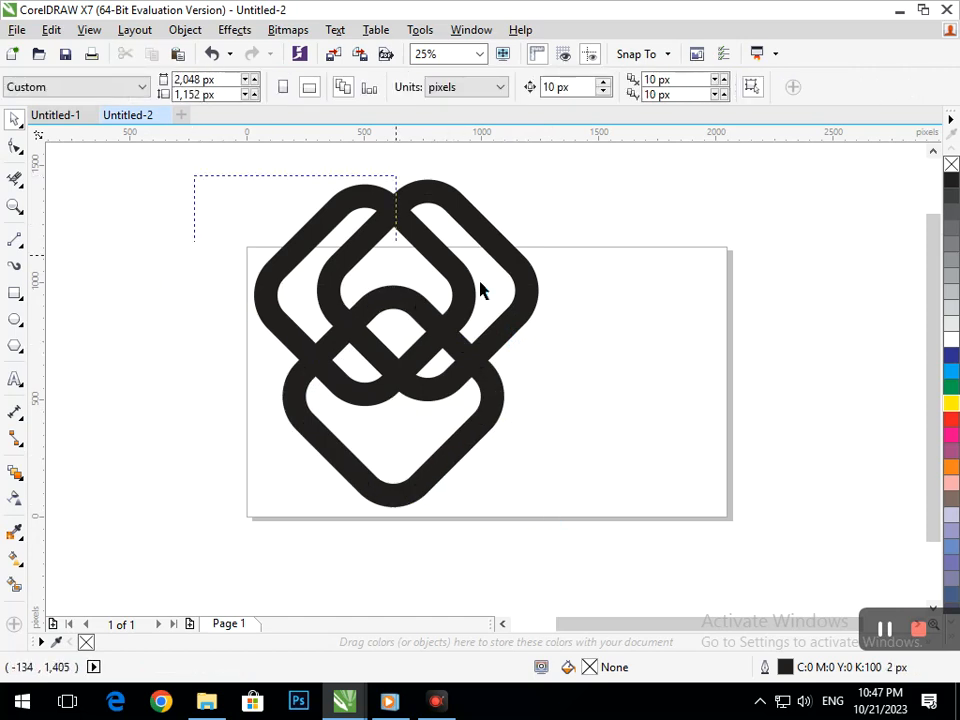
- Select all three diamonds and try replacing their thick outlines with black hairlines and no fill
{"action": "left_click_drag", "start_coordinate": [480, 290], "coordinate": [589, 514]}
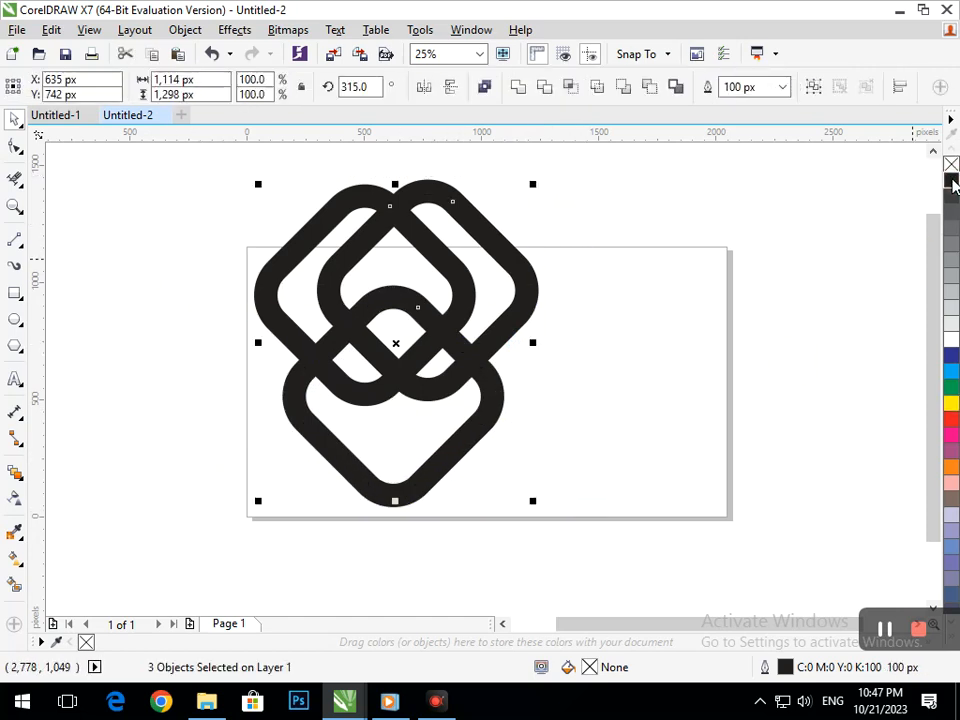
{"action": "left_click", "coordinate": [951, 166]}
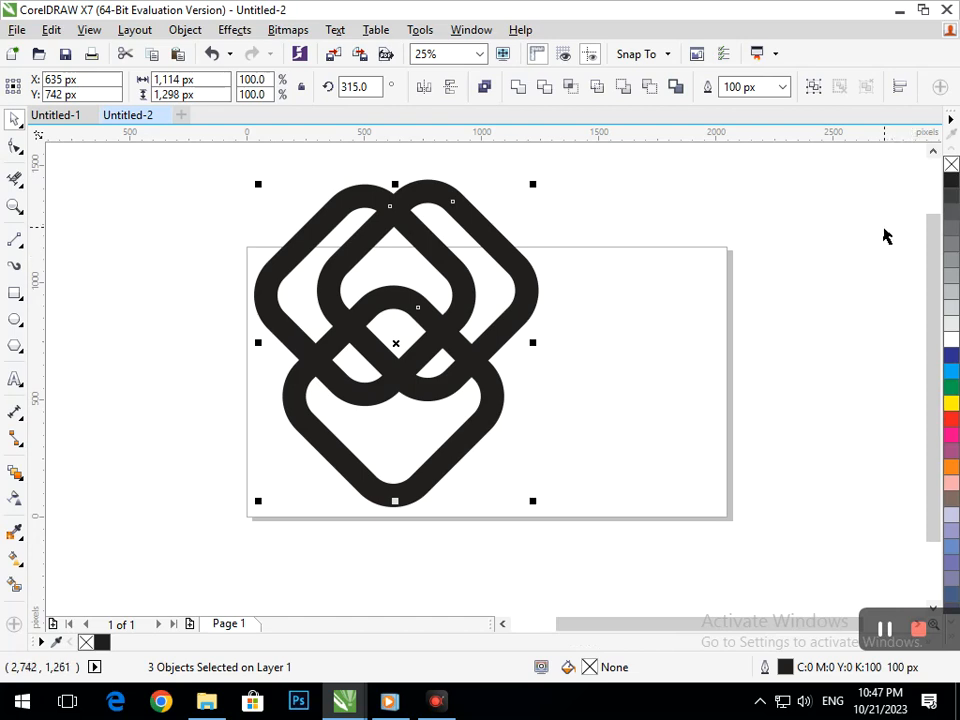
{"action": "left_click", "coordinate": [407, 253]}
{"action": "mouse_move", "coordinate": [139, 165]}
{"action": "left_mouse_down"}
{"action": "mouse_move", "coordinate": [418, 189]}
{"action": "mouse_move", "coordinate": [613, 540]}
{"action": "left_mouse_up"}
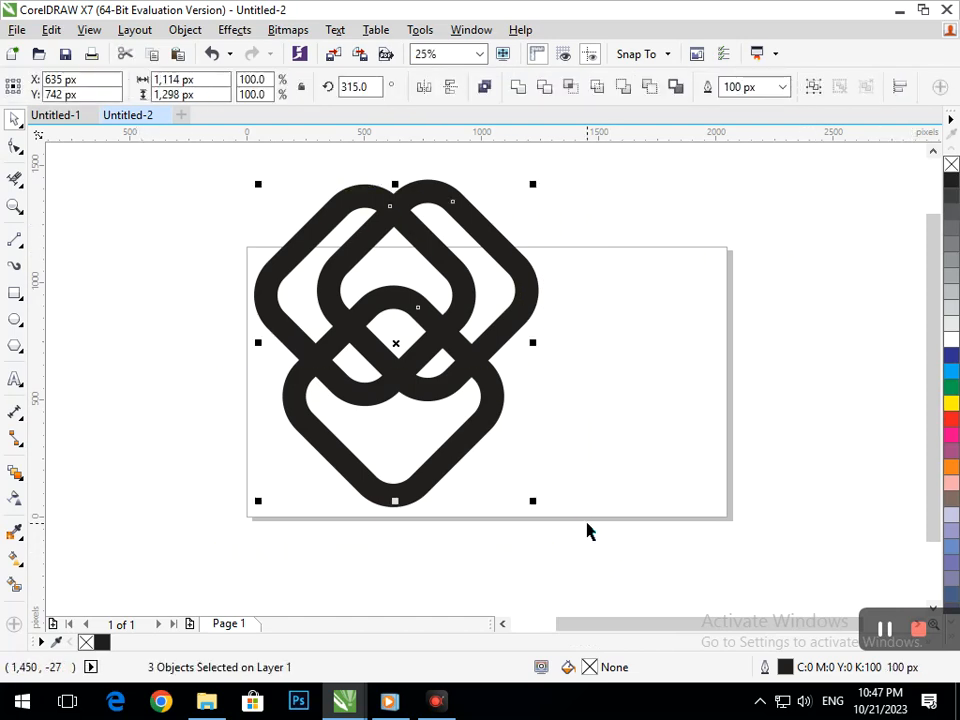
{"action": "right_click", "coordinate": [951, 166]}
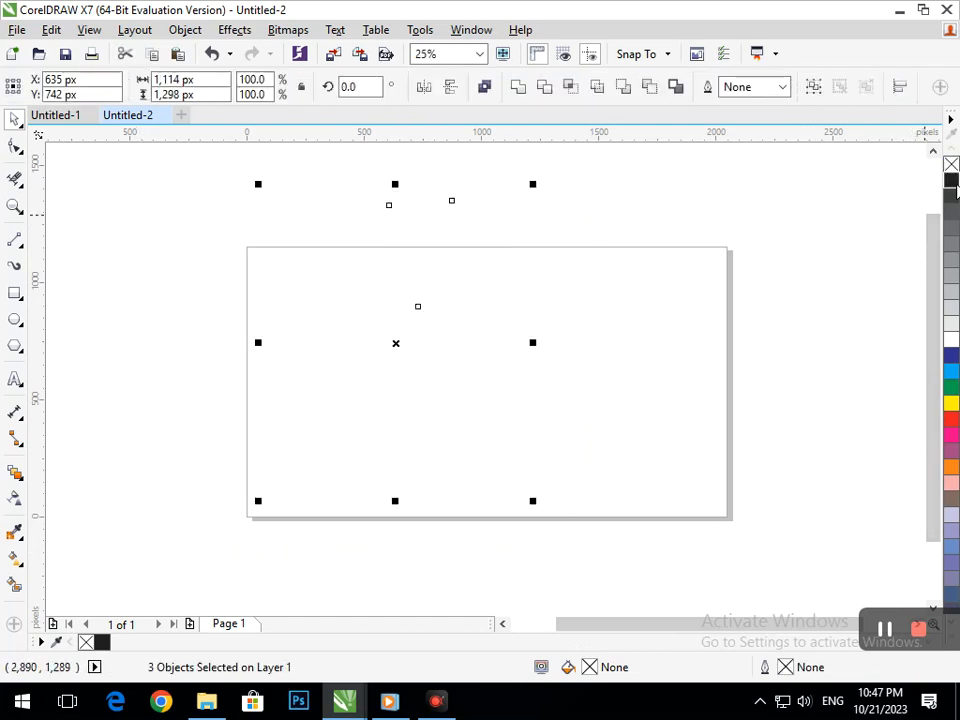
{"action": "right_click", "coordinate": [951, 183]}
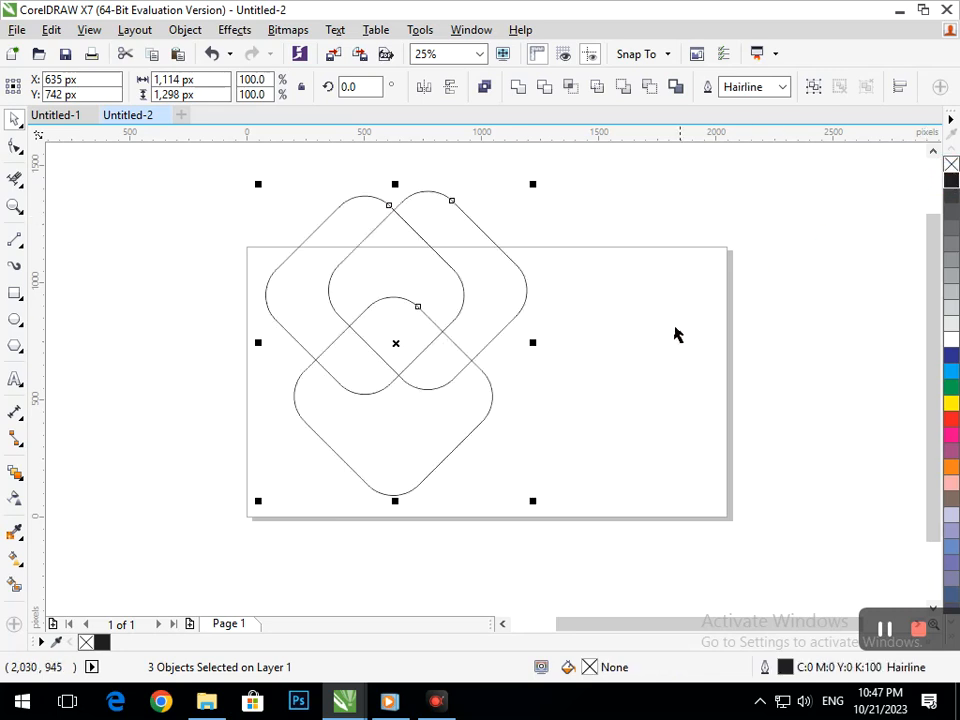
{"action": "left_click", "coordinate": [670, 315]}
- Undo the outline changes on the three diamonds
{"action": "key", "text": "ctrl+z"}
{"action": "key", "text": "ctrl+z"}
{"action": "key", "text": "ctrl+z"}
{"action": "key", "text": "ctrl+z"}
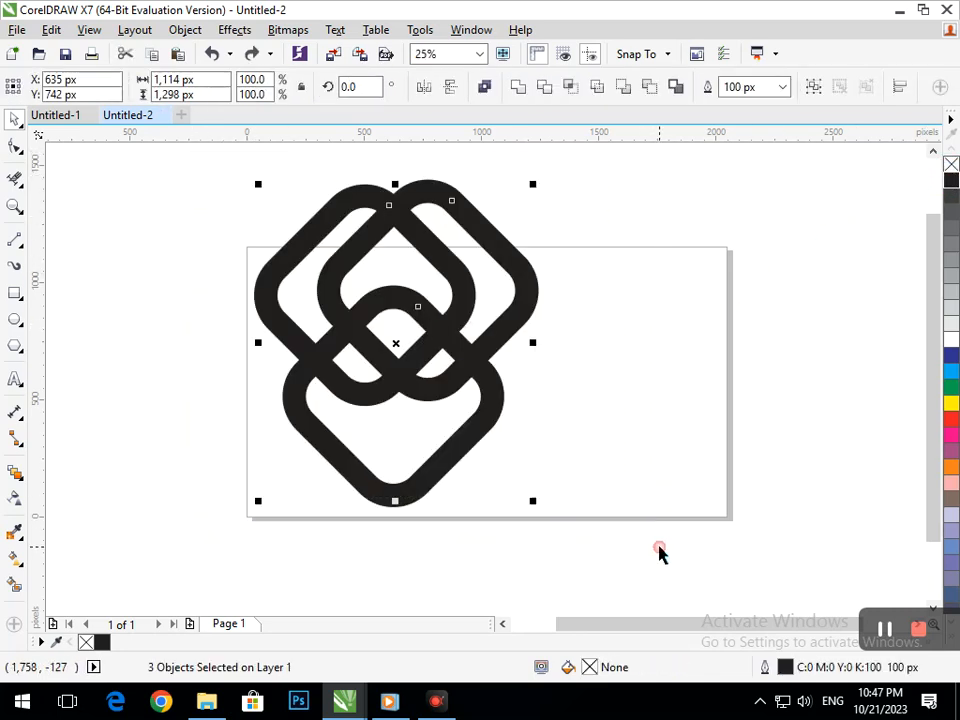
- Convert the three diamonds' outlines to objects, give them black outlines and remove their fill
{"action": "key", "text": "ctrl+shift+q"}
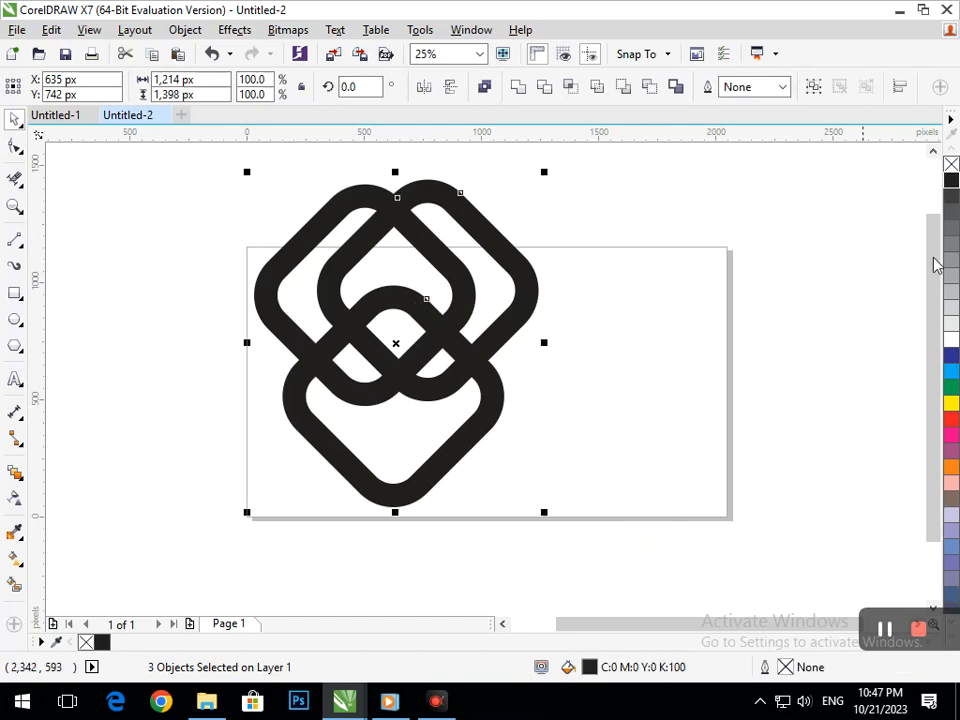
{"action": "right_click", "coordinate": [951, 182]}
{"action": "left_click", "coordinate": [950, 164]}
{"action": "left_click", "coordinate": [360, 329]}
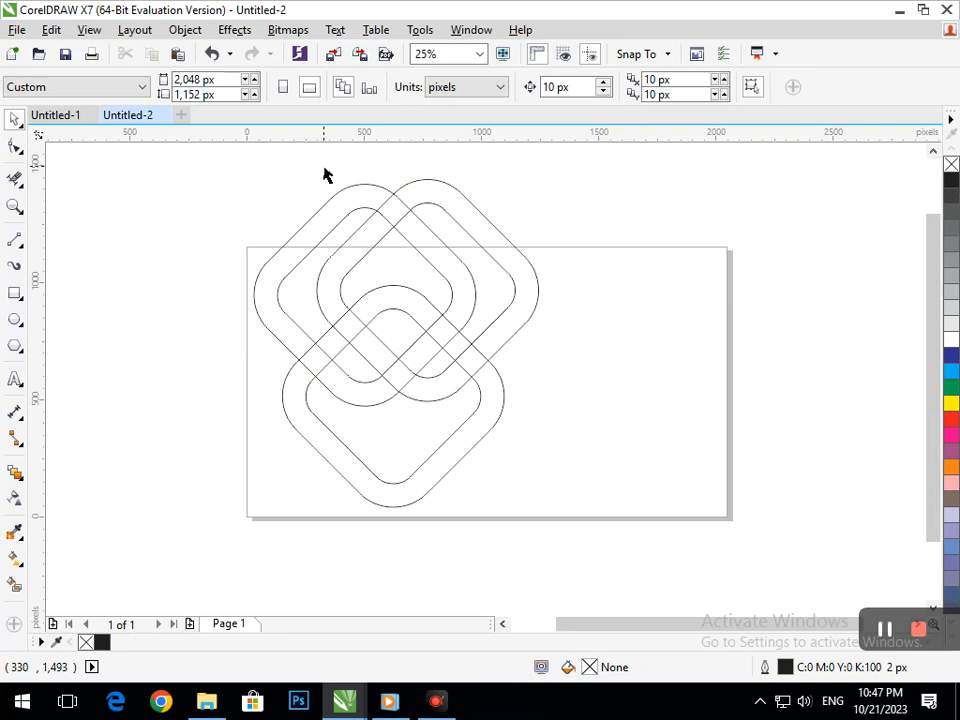
- Use Virtual Segment Delete to remove the right diamond's lines where it passes under the left diamond at the upper crossing
{"action": "scroll", "coordinate": [306, 347], "scroll_direction": "up", "scroll_amount": 5}
{"action": "left_click", "coordinate": [15, 179]}
{"action": "left_click_drag", "start_coordinate": [336, 299], "coordinate": [432, 356]}
{"action": "key", "text": "F2"}
{"action": "left_click_drag", "start_coordinate": [350, 379], "coordinate": [459, 438]}
{"action": "key", "text": "F3"}
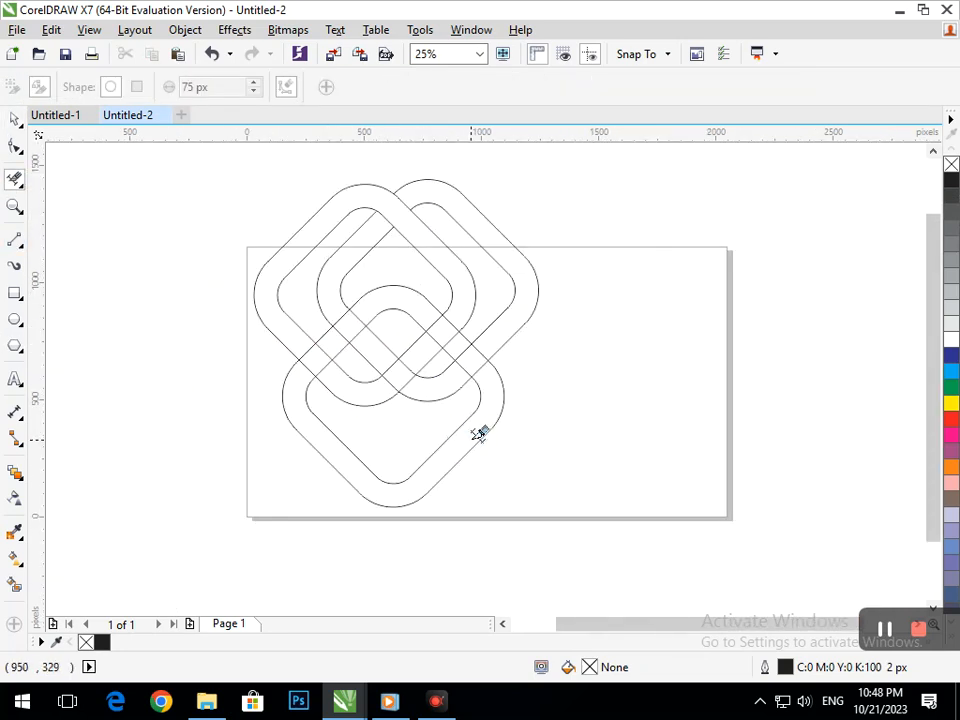
- Delete the hidden line segments at the remaining crossings so the three diamonds weave over and under each other
{"action": "left_click", "coordinate": [361, 267]}
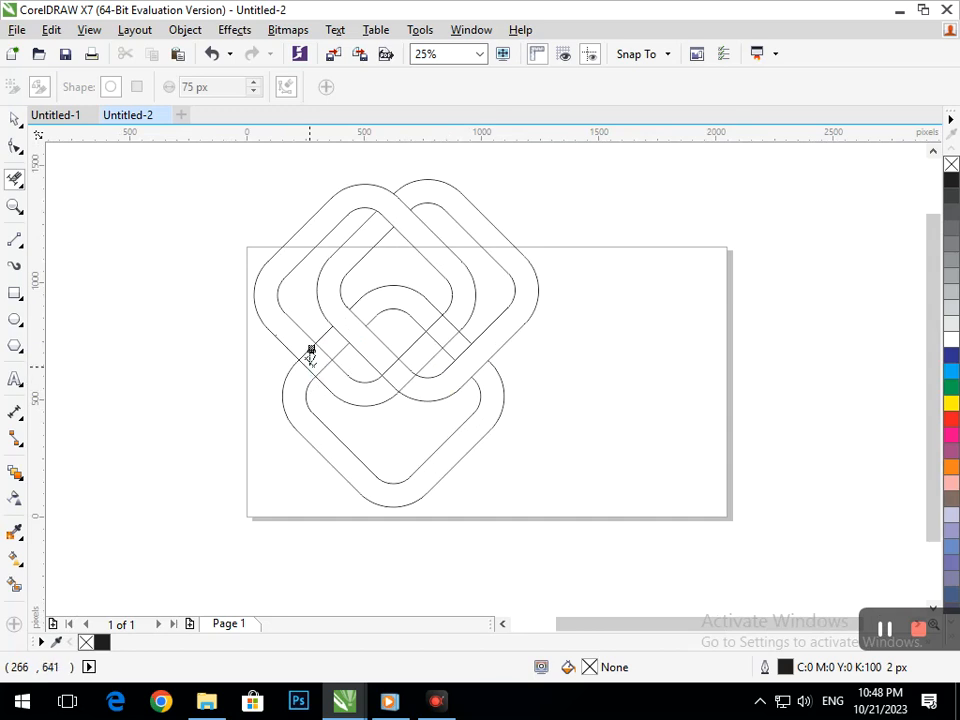
{"action": "left_click", "coordinate": [321, 354]}
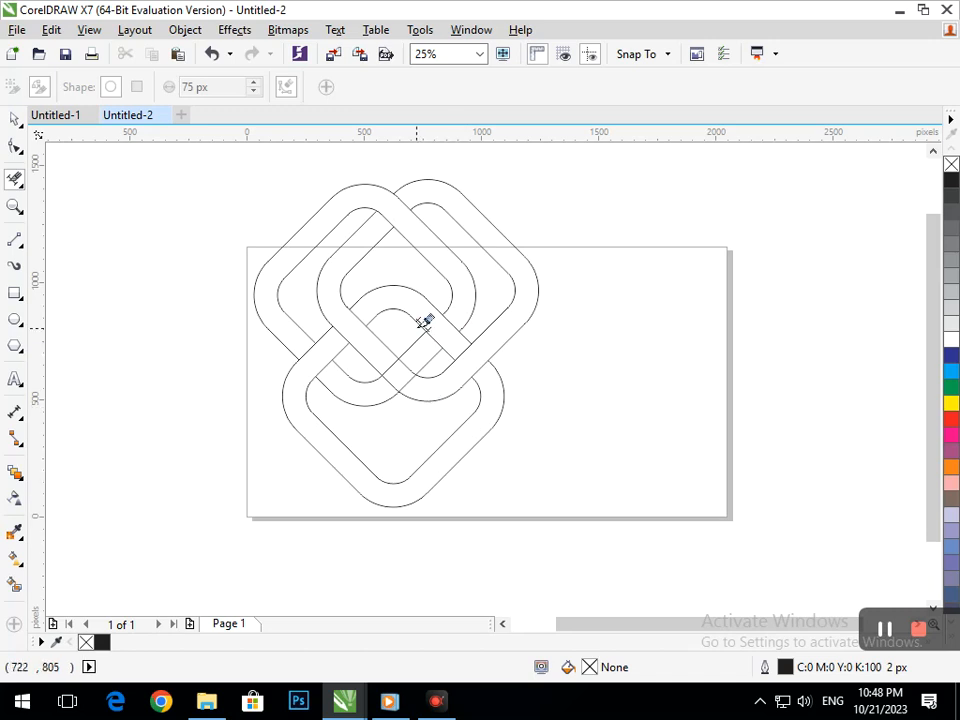
{"action": "left_click", "coordinate": [400, 378]}
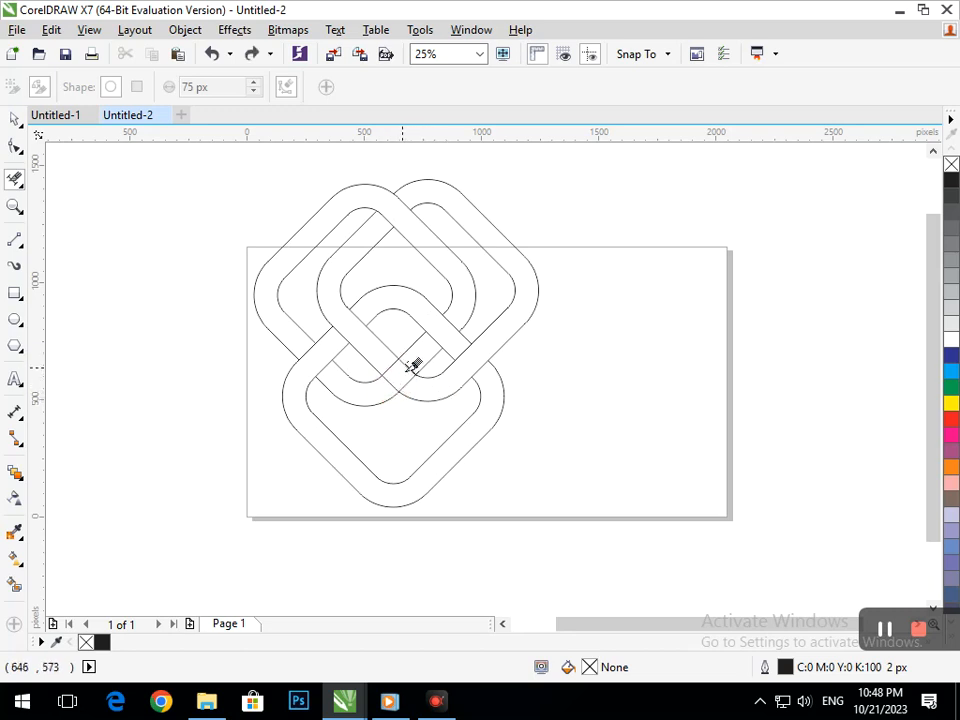
{"action": "left_click", "coordinate": [398, 377]}
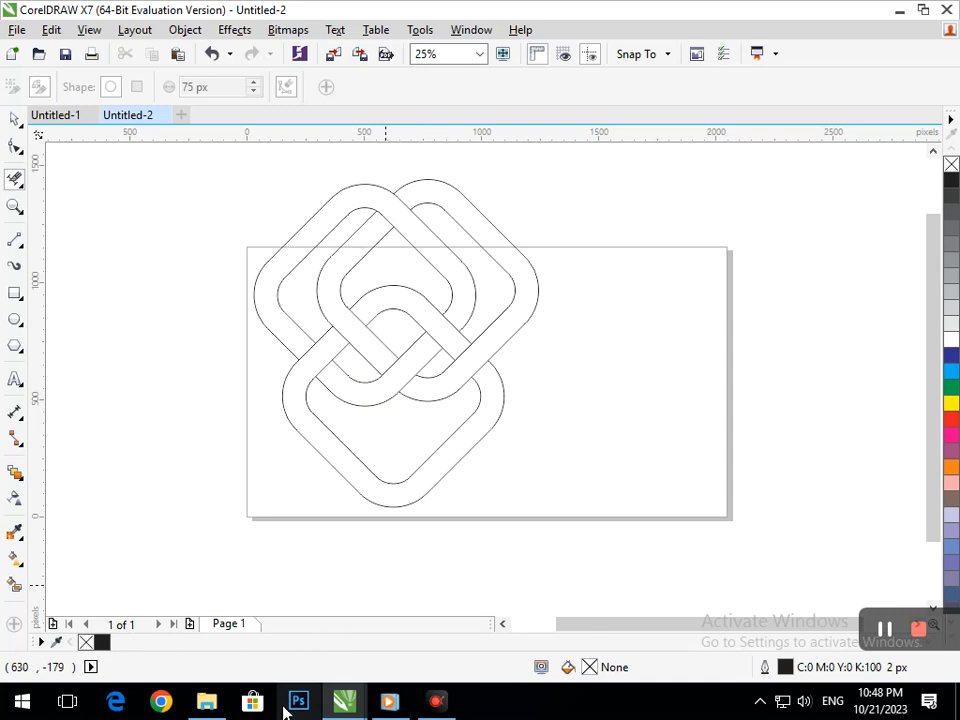
- Smart Fill the lower diamond's main band in dark blue and the left diamond's bottom section in green
{"action": "left_click", "coordinate": [14, 584]}
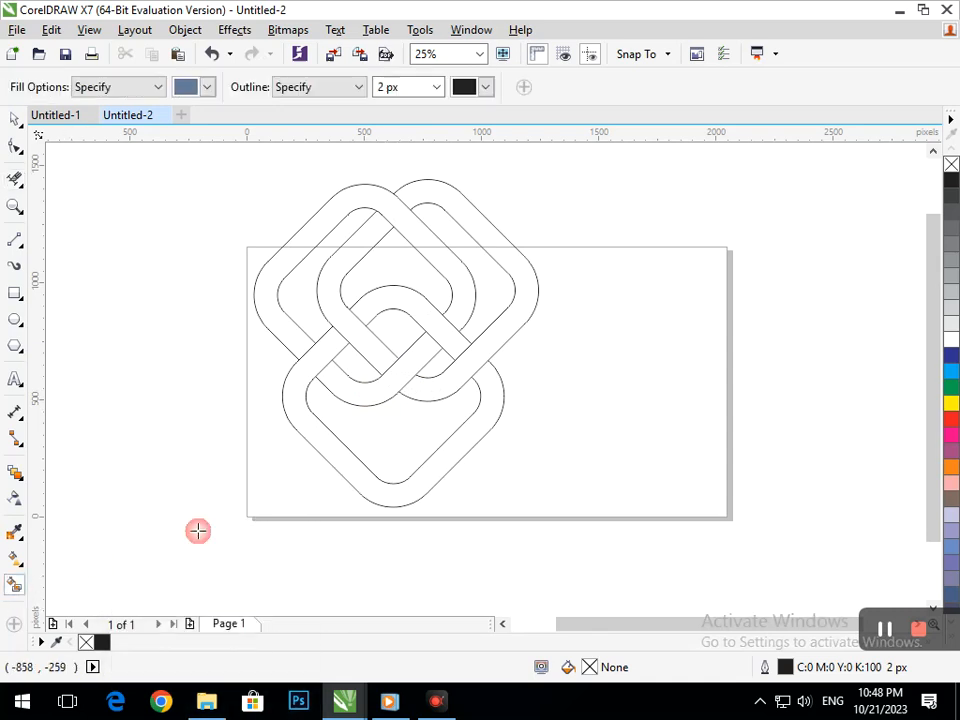
{"action": "left_click", "coordinate": [355, 477]}
{"action": "left_click", "coordinate": [367, 386]}
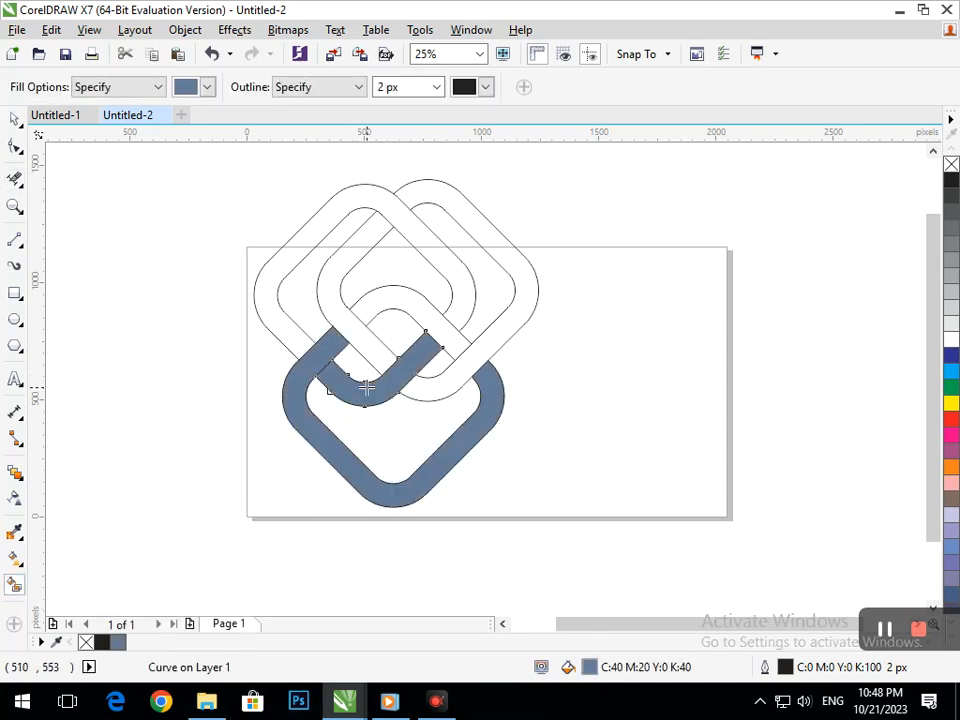
{"action": "left_click", "coordinate": [952, 388]}
{"action": "left_click", "coordinate": [483, 416]}
{"action": "left_click", "coordinate": [952, 356]}
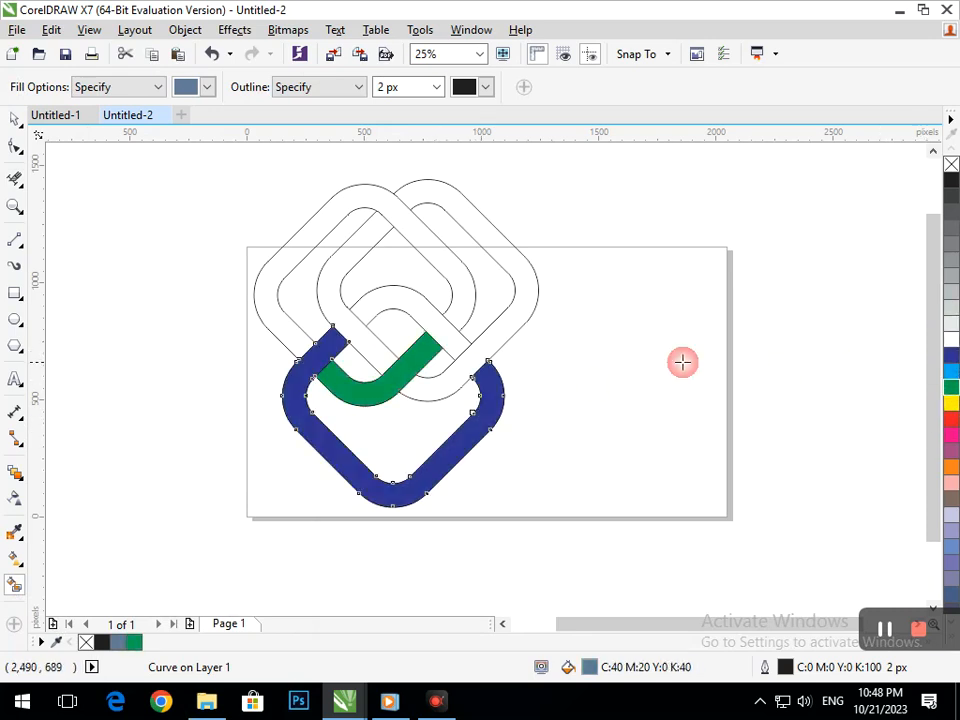
- Fill the lower diamond's upper arch with the same dark blue
{"action": "left_click", "coordinate": [458, 340]}
{"action": "left_click", "coordinate": [952, 372]}
{"action": "left_click", "coordinate": [952, 356]}
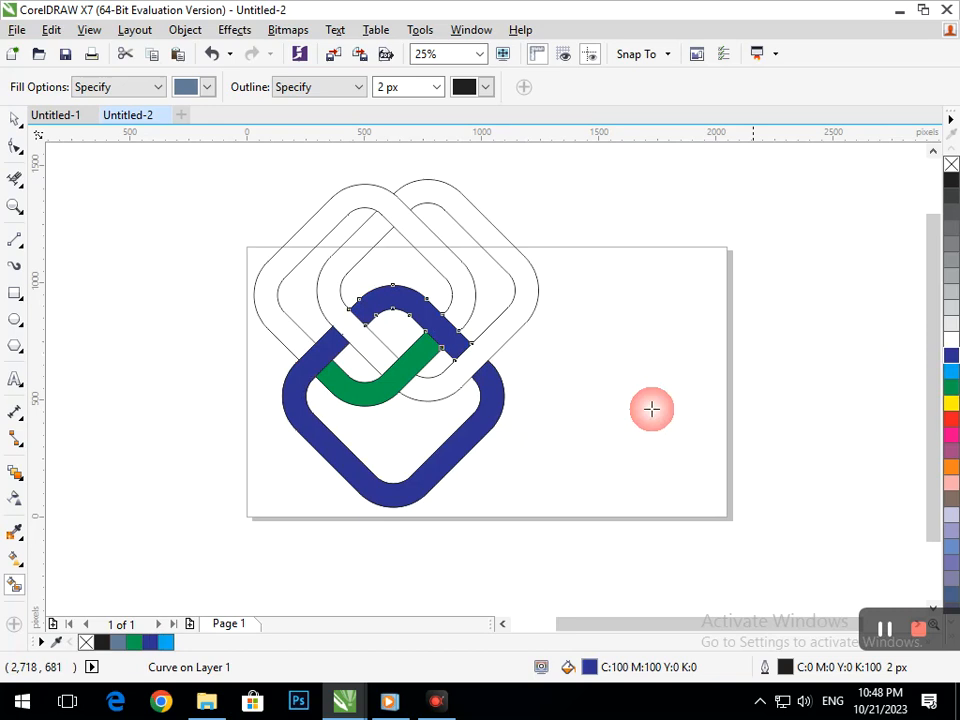
- Fill both sections of the right diamond with cyan
{"action": "left_click", "coordinate": [446, 383]}
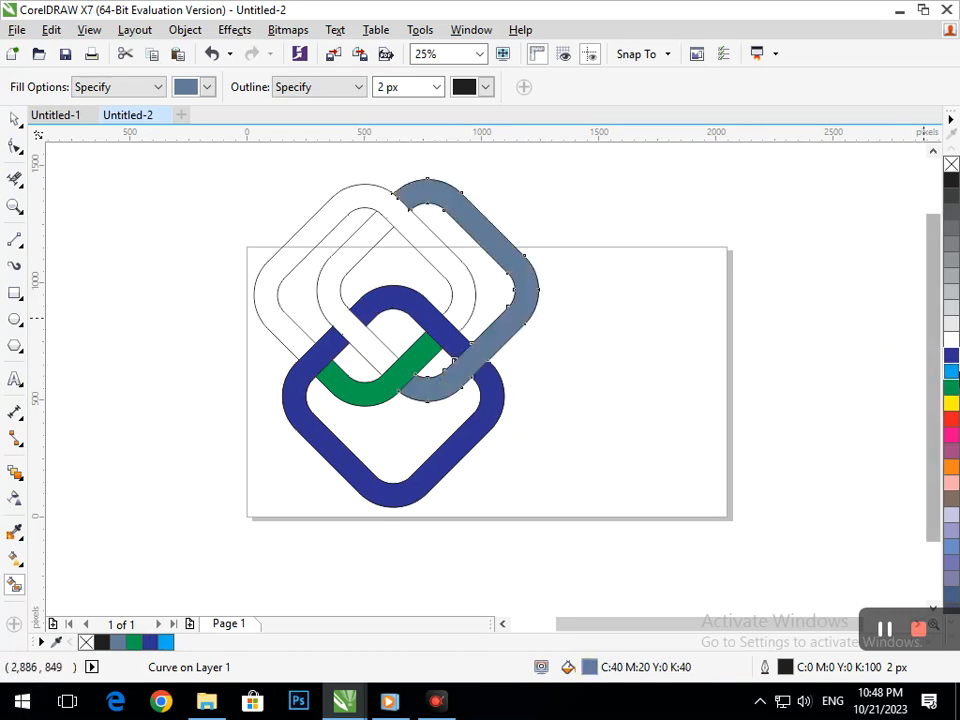
{"action": "left_click", "coordinate": [952, 372]}
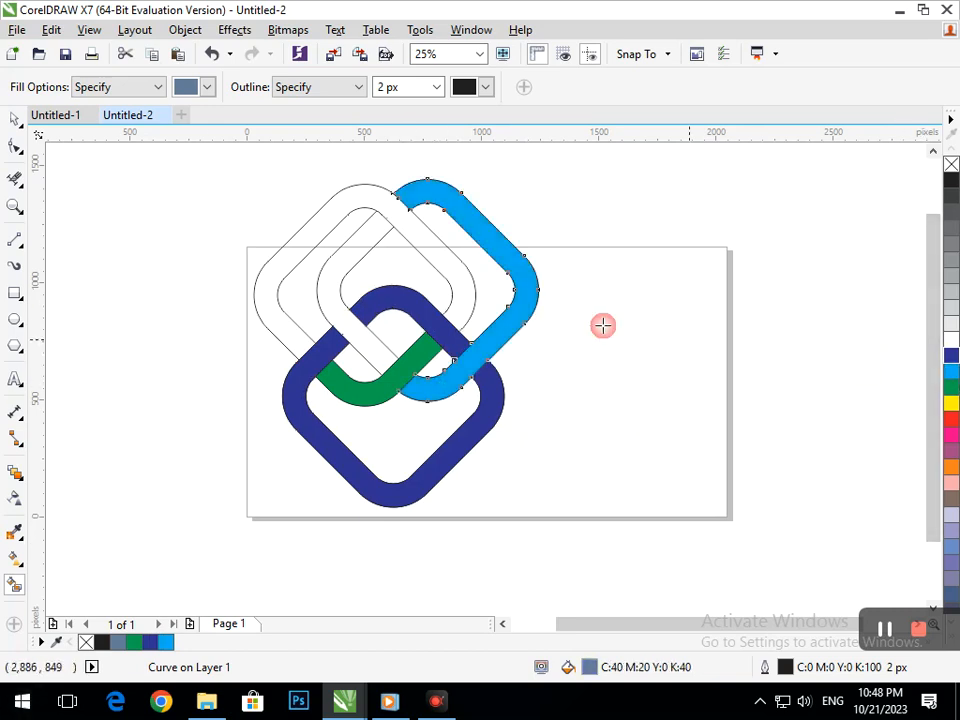
{"action": "left_click", "coordinate": [357, 238]}
{"action": "left_click", "coordinate": [953, 372]}
- Try an orange fill on the left diamond's main band
{"action": "left_click", "coordinate": [463, 303]}
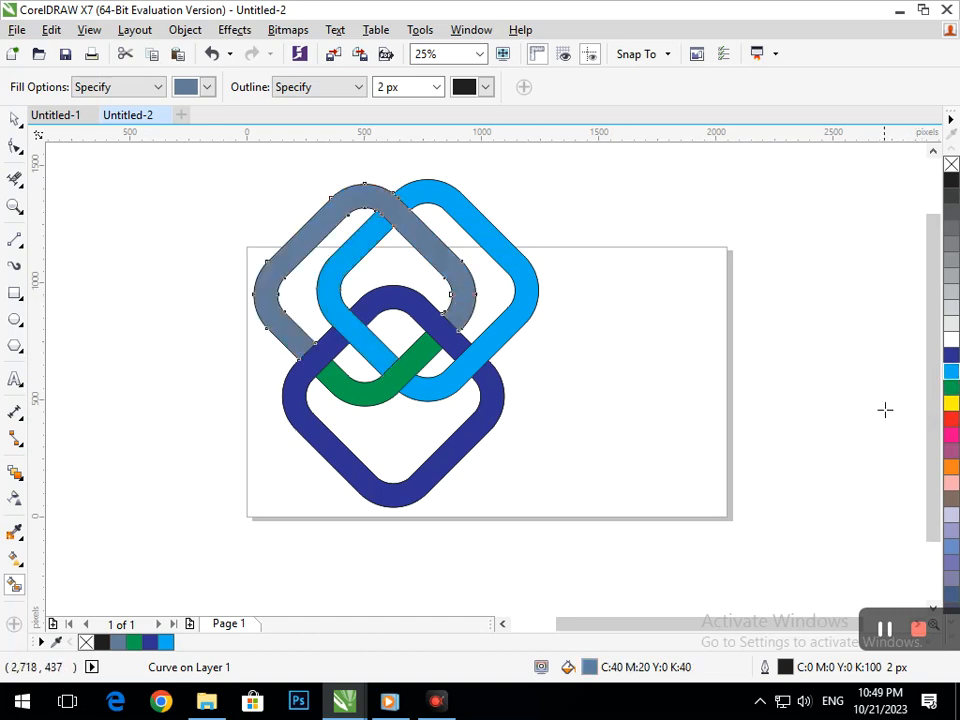
{"action": "left_click", "coordinate": [951, 469]}
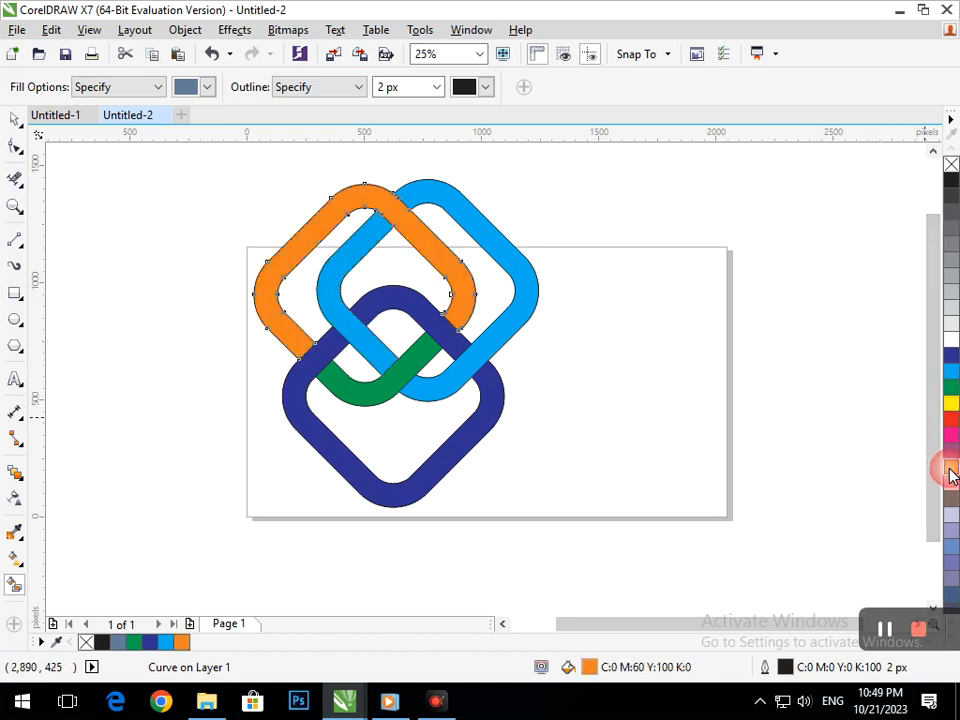
- Fill the left diamond's bottom section and main band with muted purple (C:20 M:80 Y:0 K:20), and deselect everything
{"action": "left_click", "coordinate": [364, 390]}
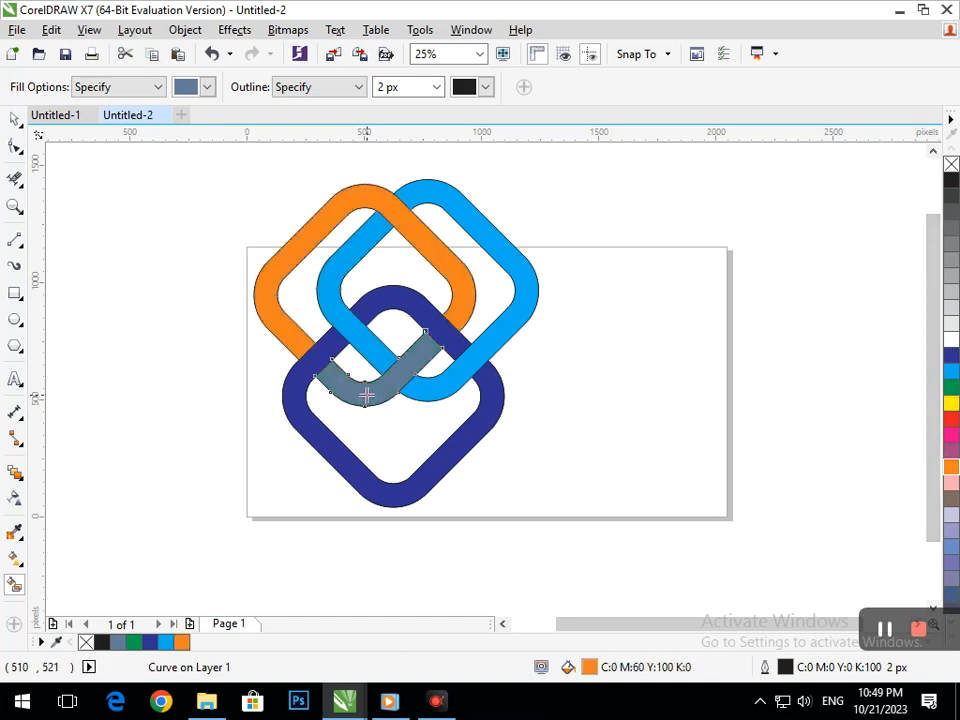
{"action": "left_click", "coordinate": [951, 469]}
{"action": "left_click", "coordinate": [951, 371]}
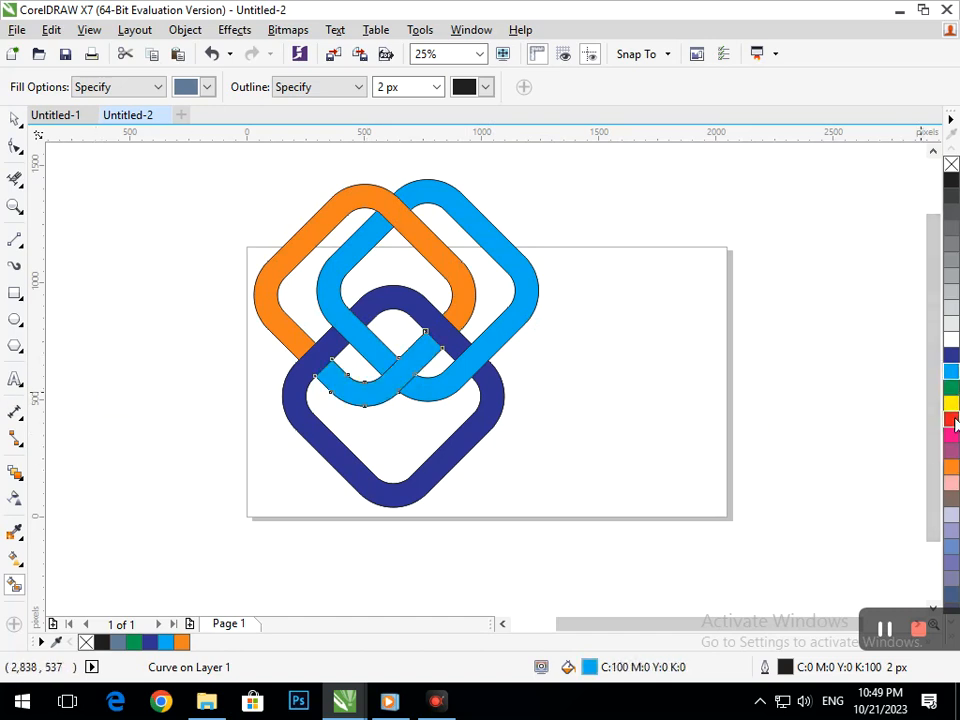
{"action": "left_click", "coordinate": [950, 453]}
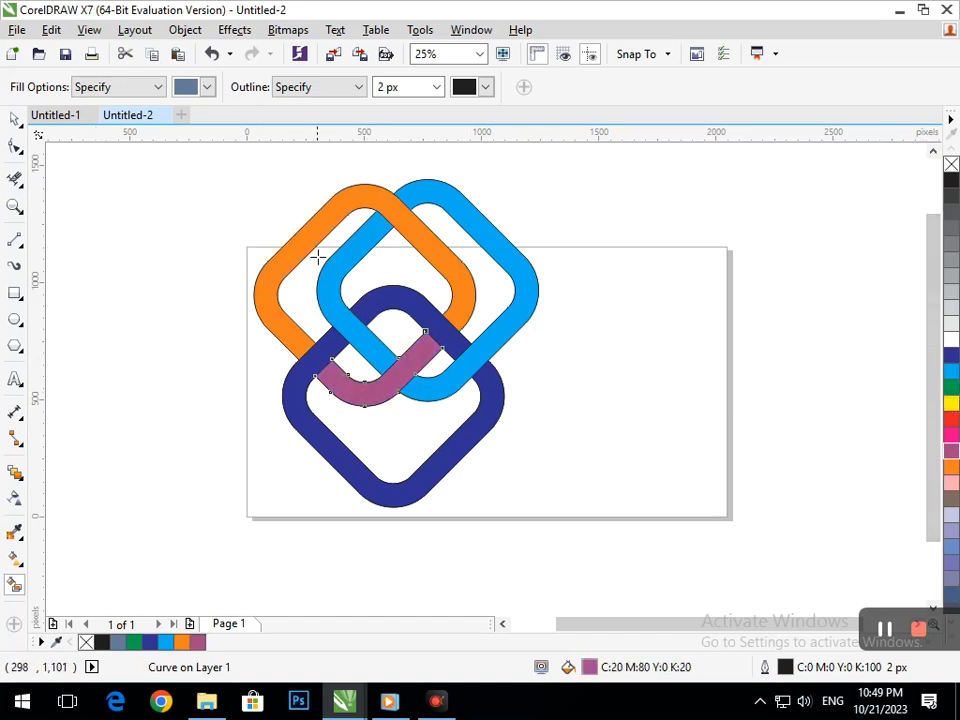
{"action": "left_click", "coordinate": [317, 247]}
{"action": "left_click", "coordinate": [951, 452]}
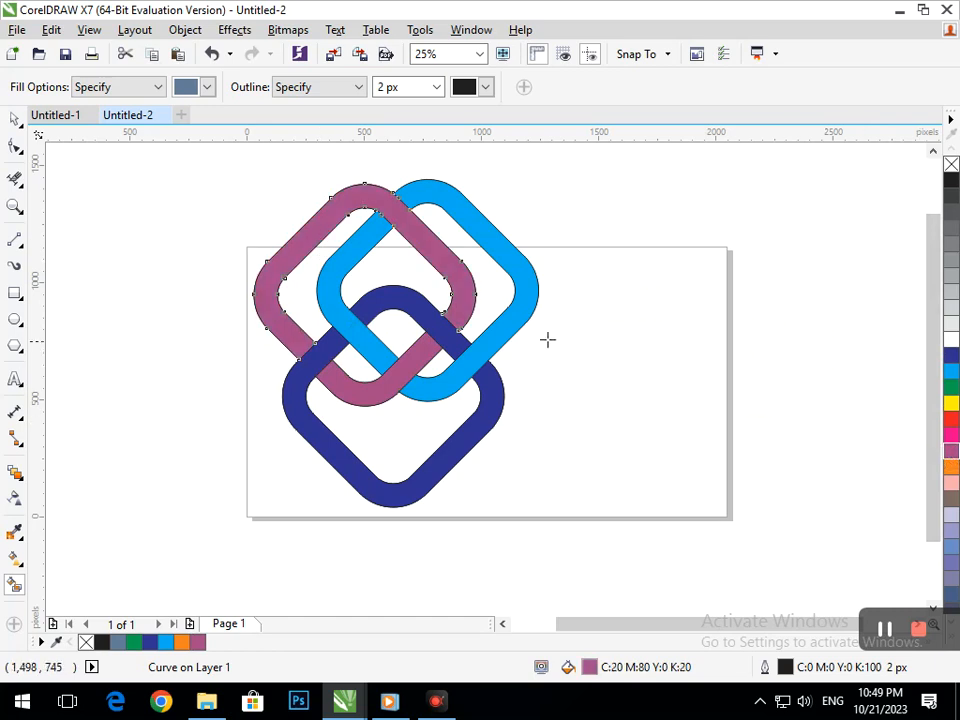
{"action": "key", "text": "space"}
{"action": "left_click", "coordinate": [310, 330]}
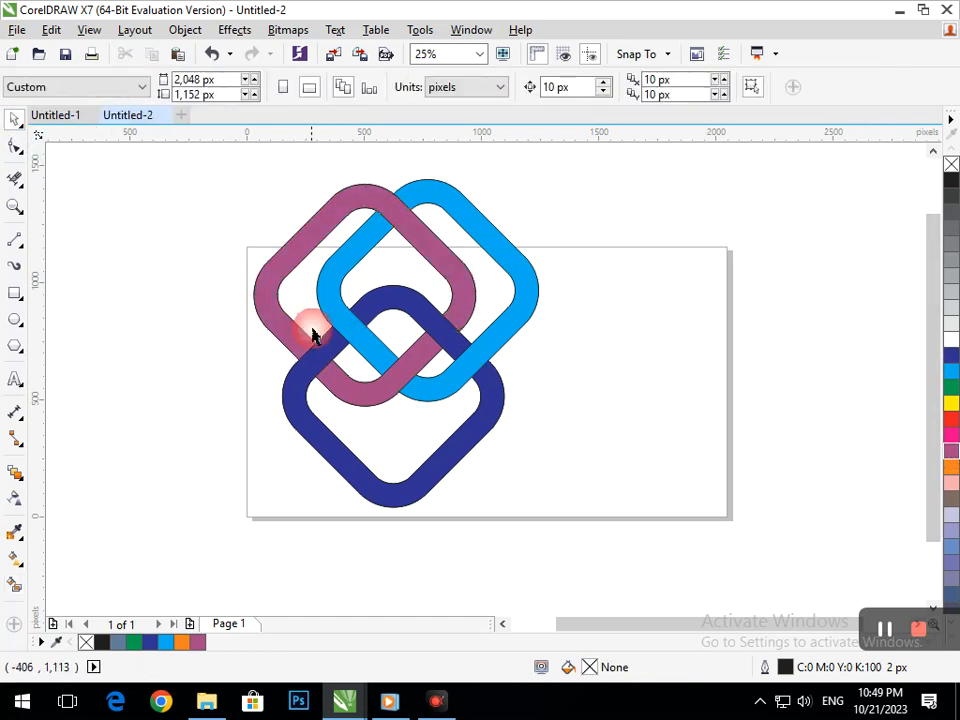
- Group the two sections of the purple left diamond into one object, and deselect it
{"action": "left_click_drag", "start_coordinate": [382, 384], "coordinate": [364, 435]}
{"action": "key", "text": "ctrl+z"}
{"action": "left_click", "coordinate": [341, 208], "text": "shift"}
{"action": "key", "text": "ctrl+g"}
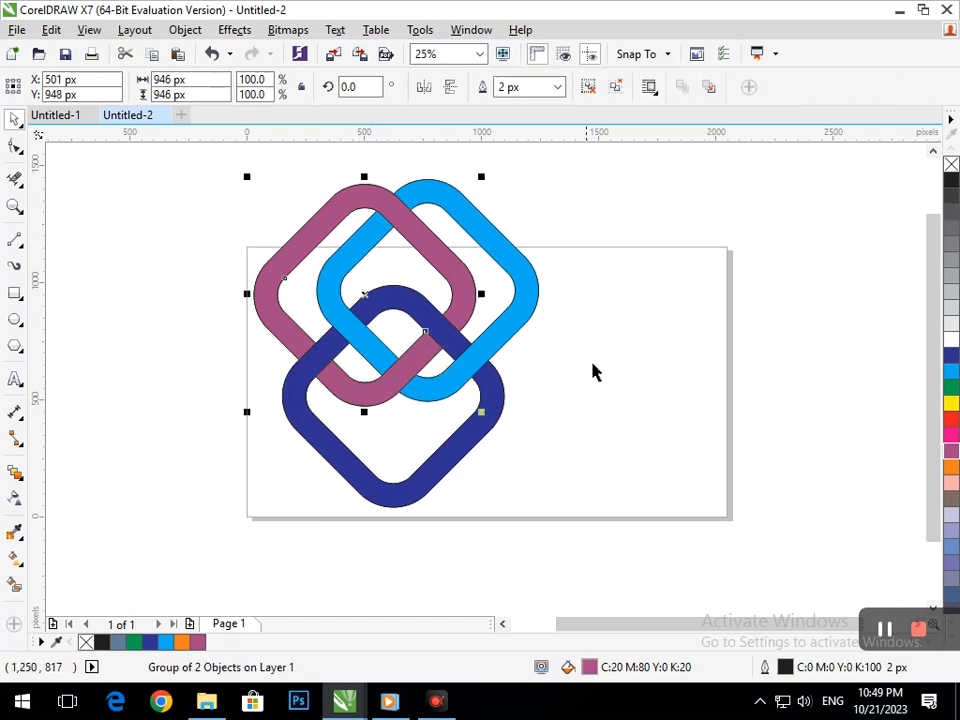
{"action": "left_click", "coordinate": [593, 366]}
- Group the dark blue lower diamond's main part with its upper arch, and deselect everything
{"action": "left_click_drag", "start_coordinate": [394, 485], "coordinate": [394, 541]}
{"action": "key", "text": "ctrl+z"}
{"action": "left_click", "coordinate": [402, 289], "text": "shift"}
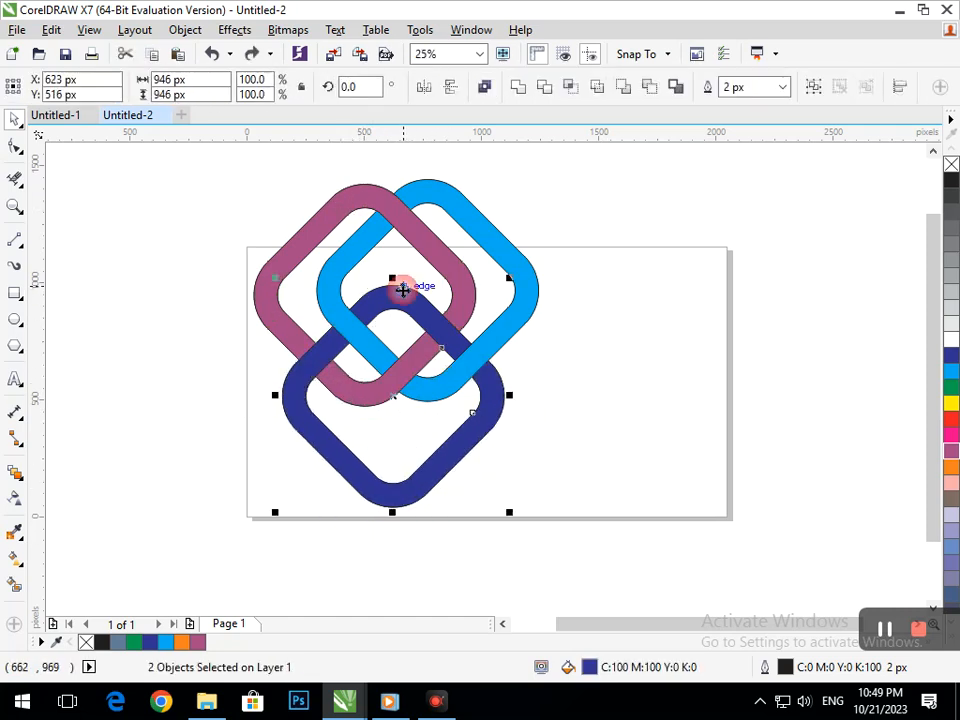
{"action": "key", "text": "ctrl+g"}
{"action": "left_click", "coordinate": [621, 358]}
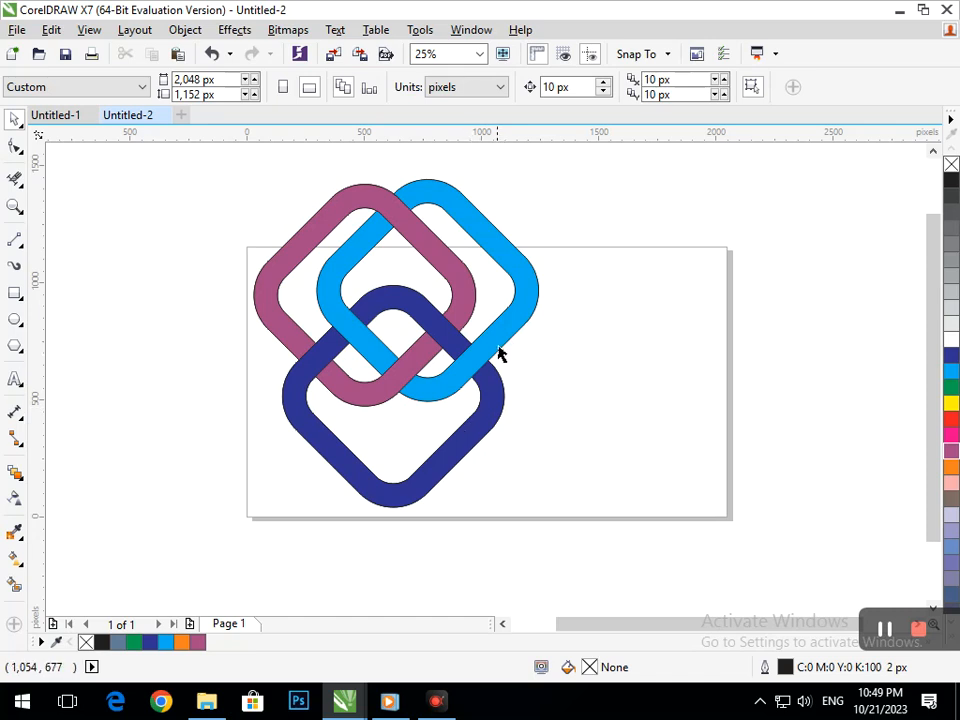
- Group both sections of the cyan right diamond, and deselect everything
{"action": "left_click_drag", "start_coordinate": [500, 354], "coordinate": [604, 328]}
{"action": "key", "text": "ctrl+z"}
{"action": "left_click", "coordinate": [328, 287], "text": "shift"}
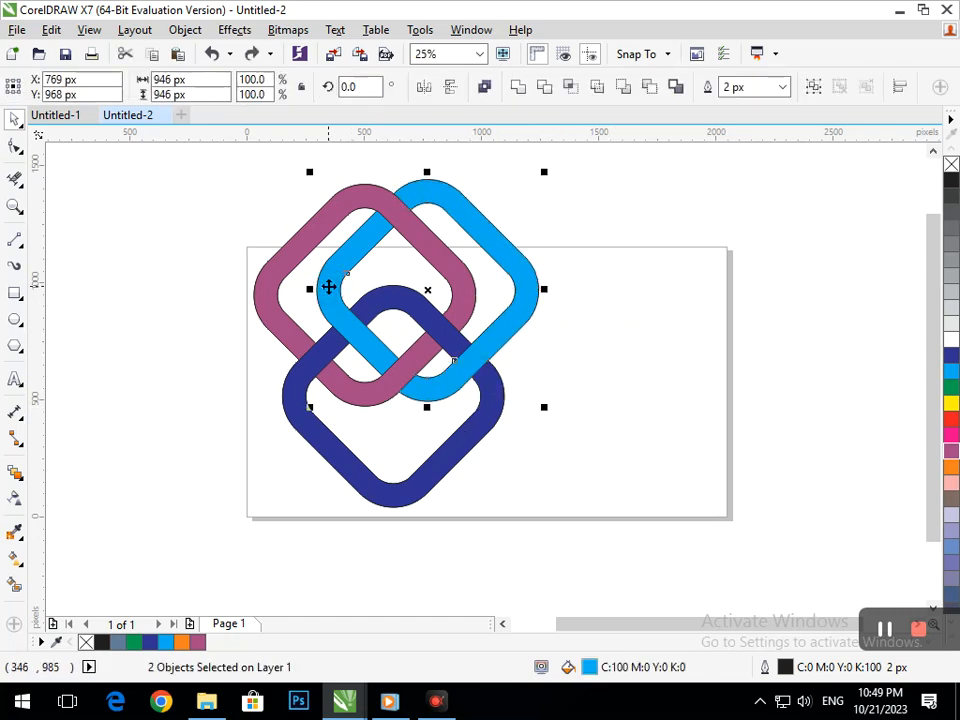
{"action": "key", "text": "ctrl+g"}
{"action": "left_click", "coordinate": [647, 407]}
{"action": "left_click_drag", "start_coordinate": [431, 461], "coordinate": [405, 513]}
{"action": "key", "text": "ctrl+z"}
{"action": "left_click", "coordinate": [658, 382]}
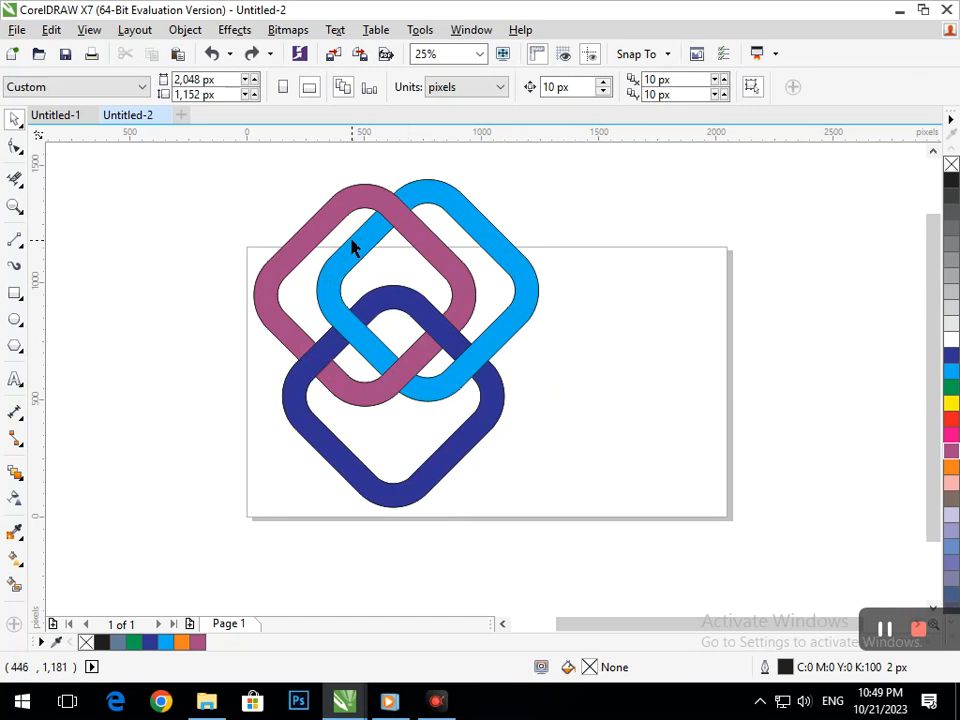
- Apply a to-center contour with a 00.01 px offset and amber outline colour to the grouped lower diamond
{"action": "key", "text": "ctrl+F9"}
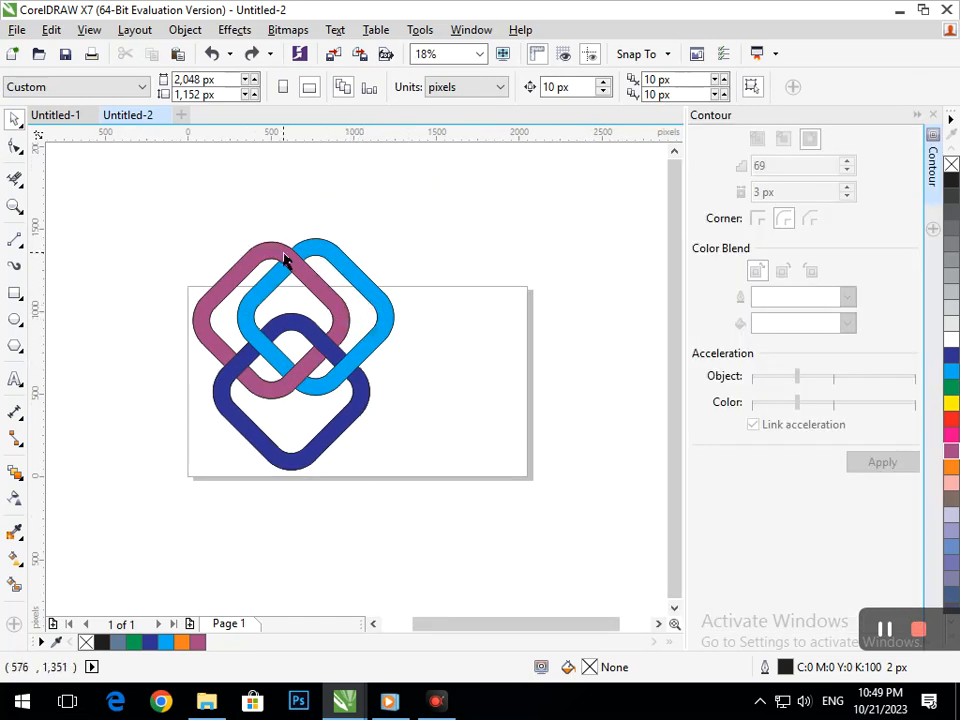
{"action": "left_click", "coordinate": [291, 457]}
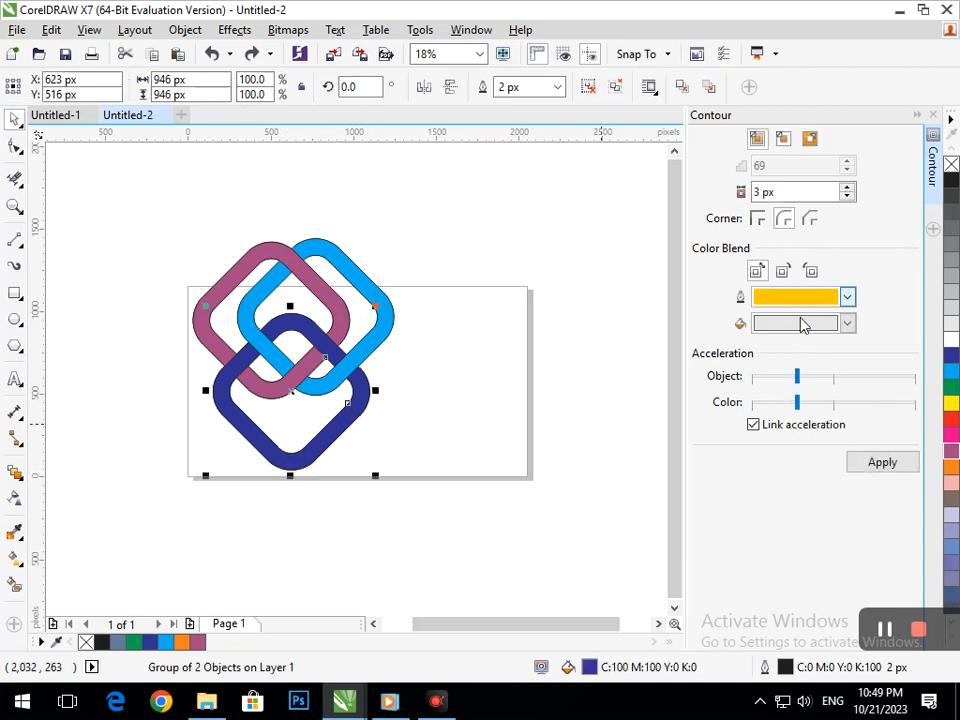
{"action": "left_click_drag", "start_coordinate": [800, 191], "coordinate": [634, 199]}
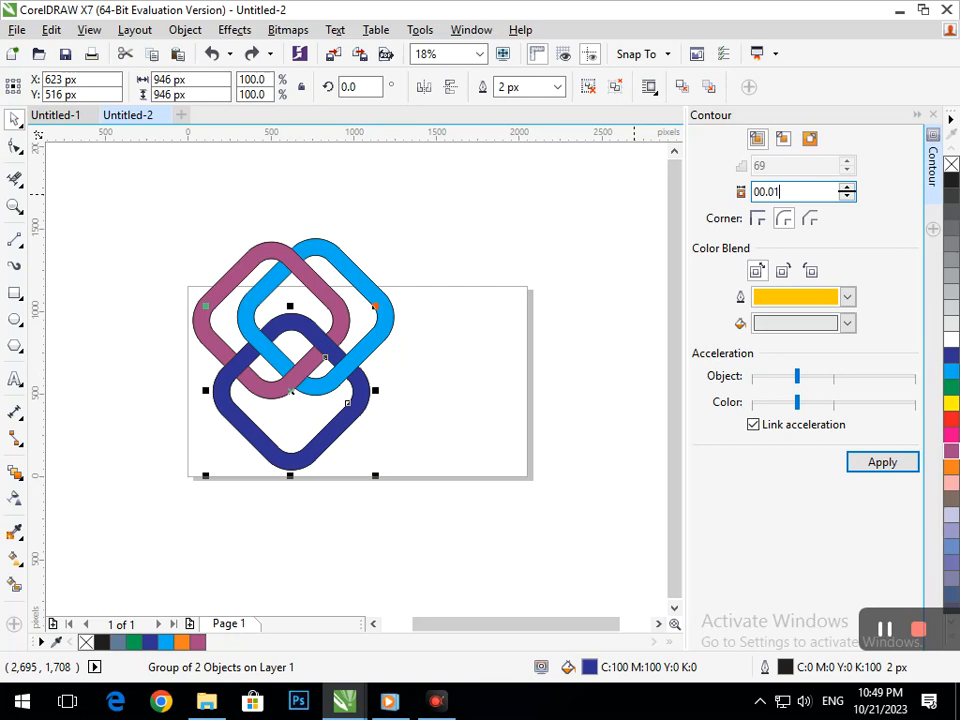
{"action": "left_click", "coordinate": [868, 470]}
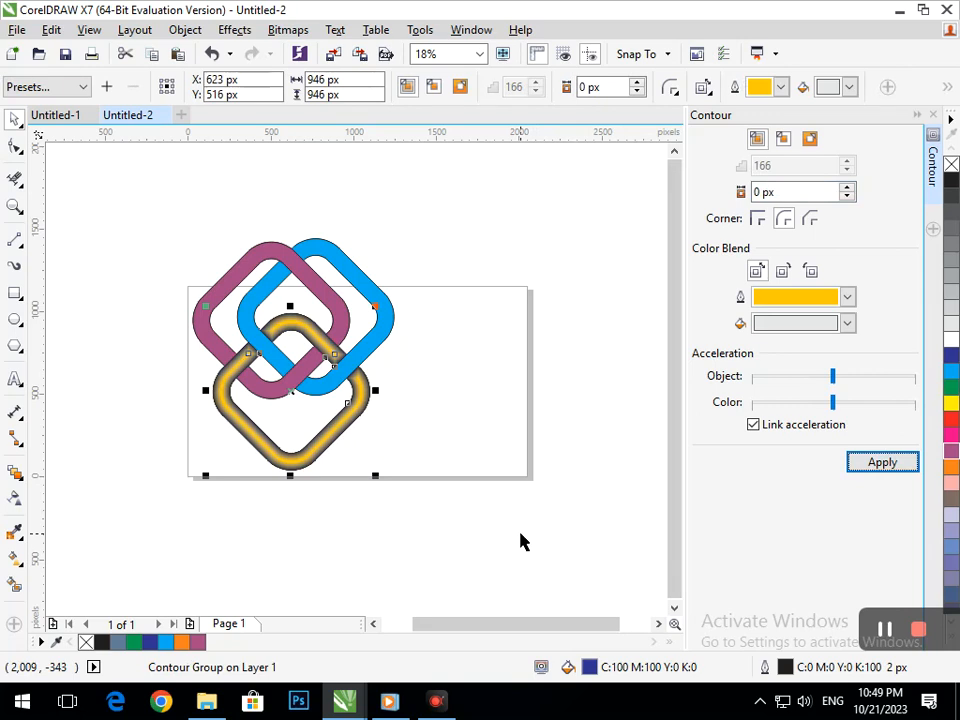
- Try a coral contour outline colour on the lower diamond, set it back to amber, and deselect
{"action": "left_click", "coordinate": [847, 296]}
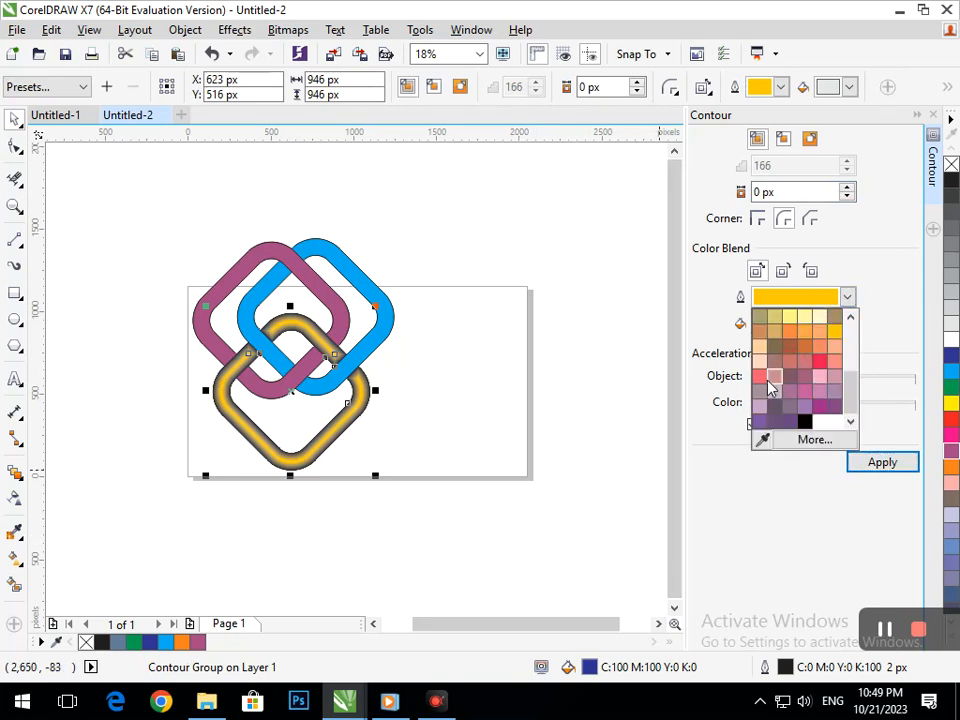
{"action": "left_click", "coordinate": [771, 381]}
{"action": "left_click", "coordinate": [866, 463]}
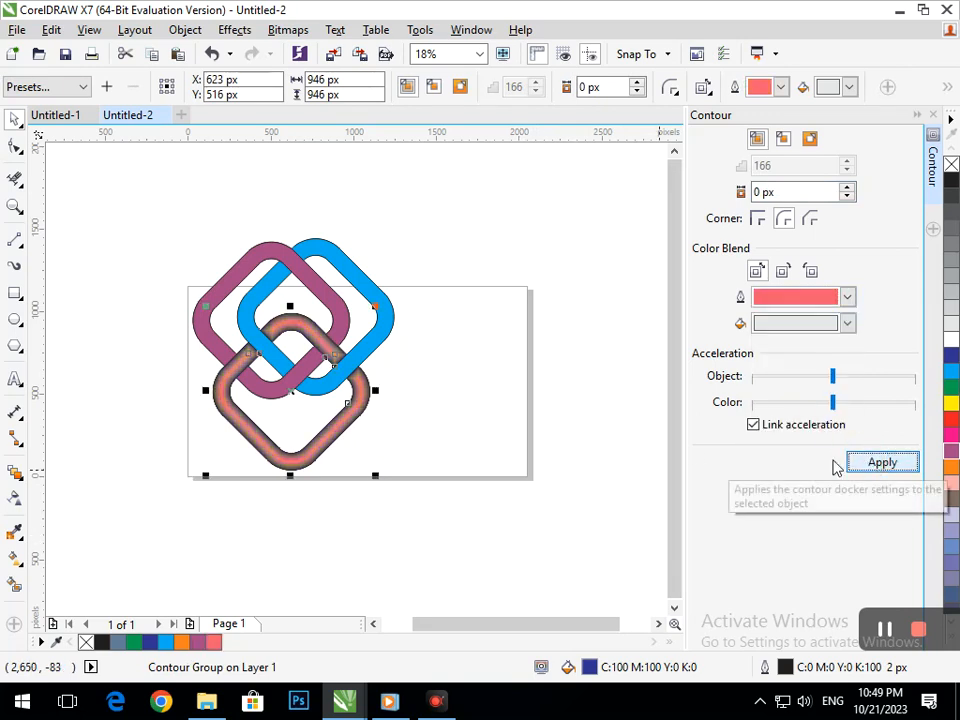
{"action": "left_click", "coordinate": [847, 297]}
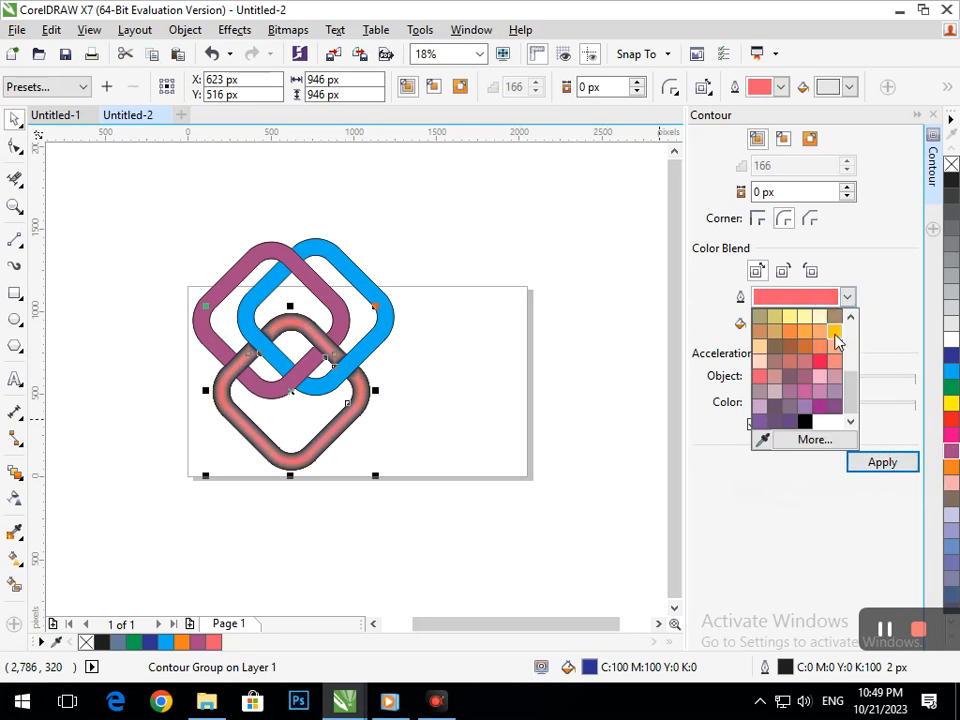
{"action": "left_click", "coordinate": [836, 332]}
{"action": "left_click", "coordinate": [860, 462]}
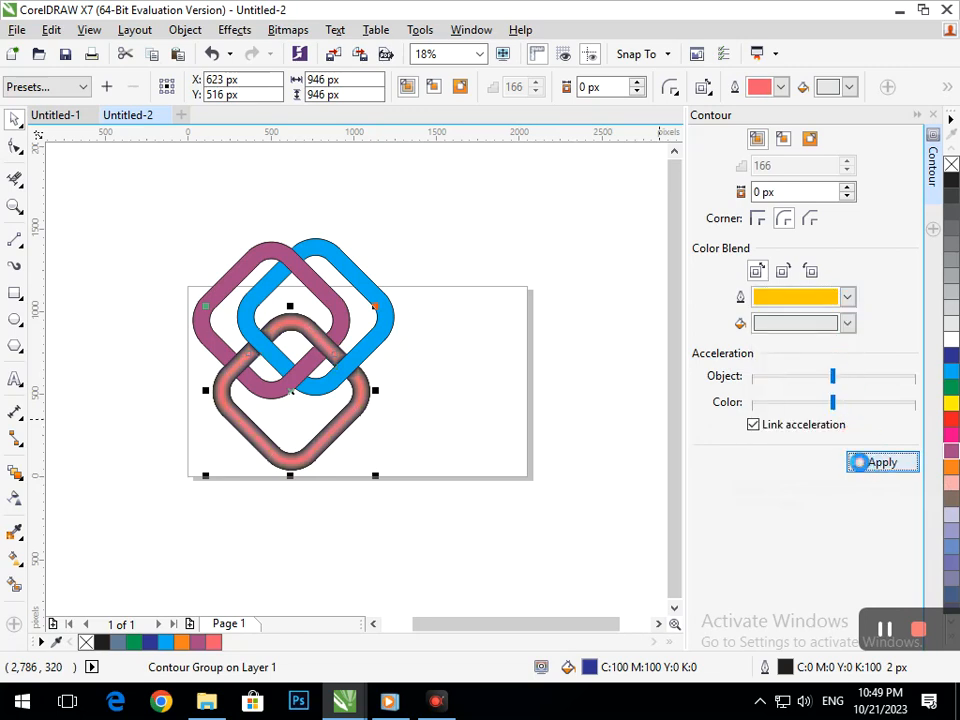
{"action": "left_click", "coordinate": [537, 516]}
- Apply the same to-center contour to the right diamond, and set its contour fill colour to dark blue
{"action": "left_click", "coordinate": [391, 333]}
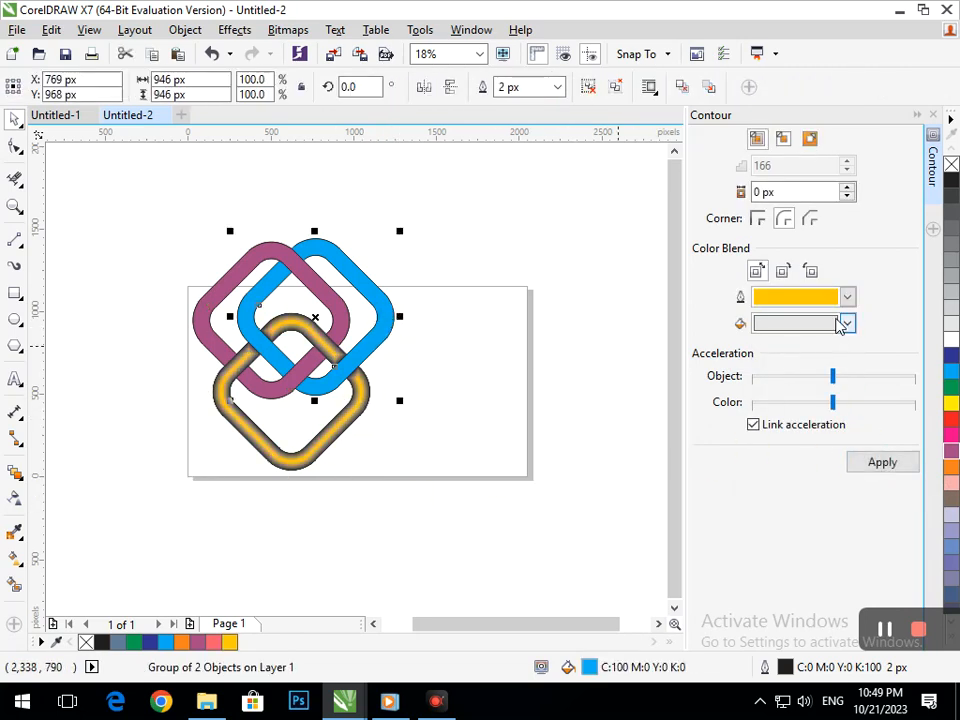
{"action": "left_click", "coordinate": [872, 462]}
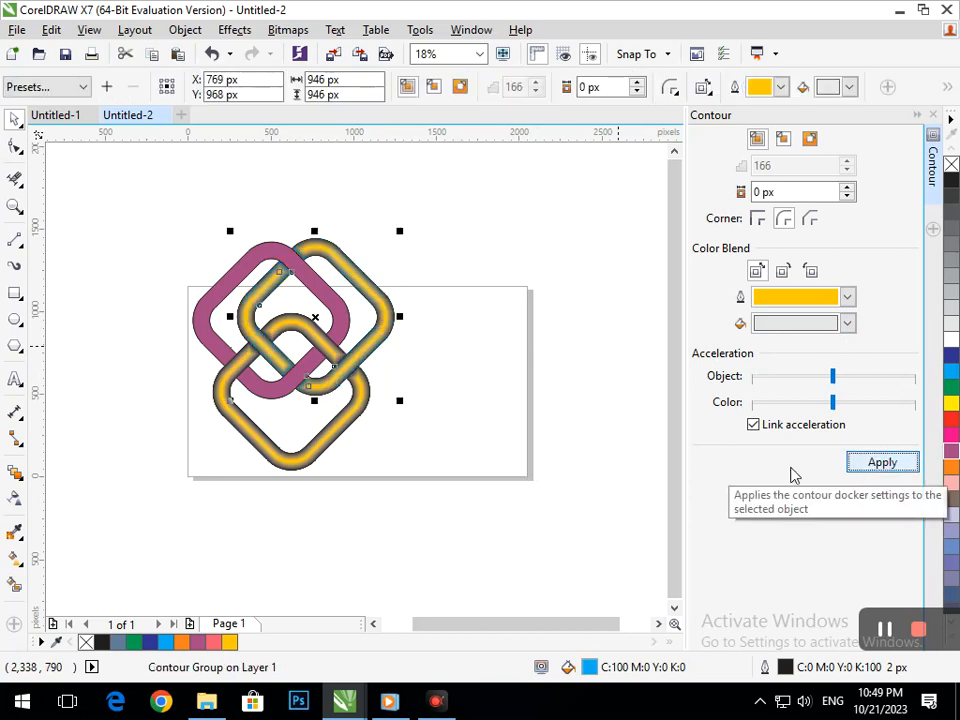
{"action": "left_click", "coordinate": [830, 328]}
{"action": "left_click", "coordinate": [838, 345]}
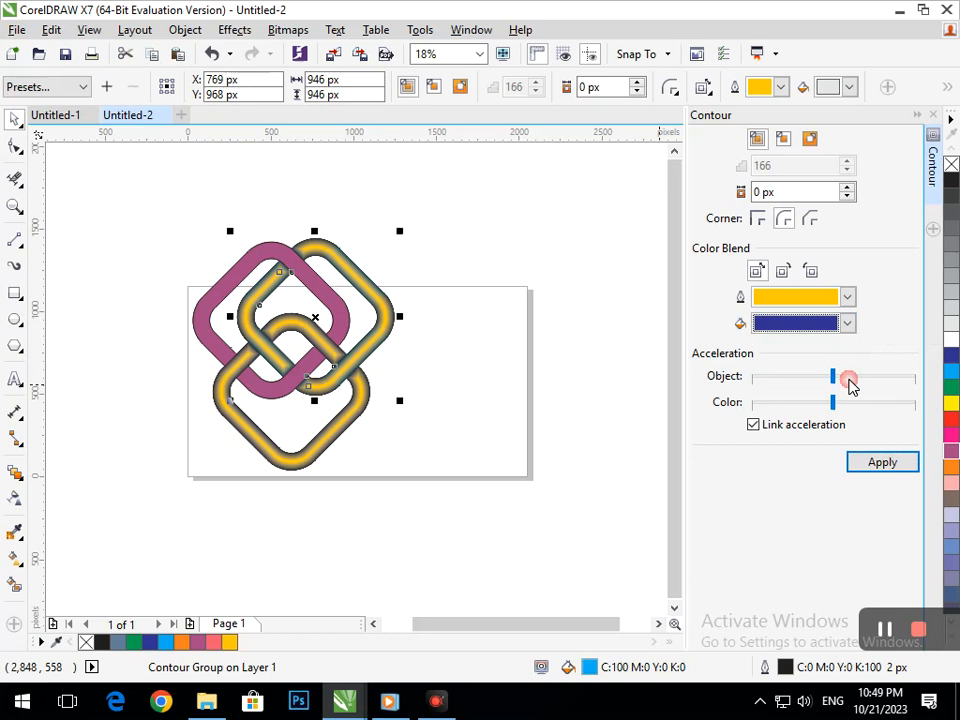
{"action": "left_click", "coordinate": [876, 463]}
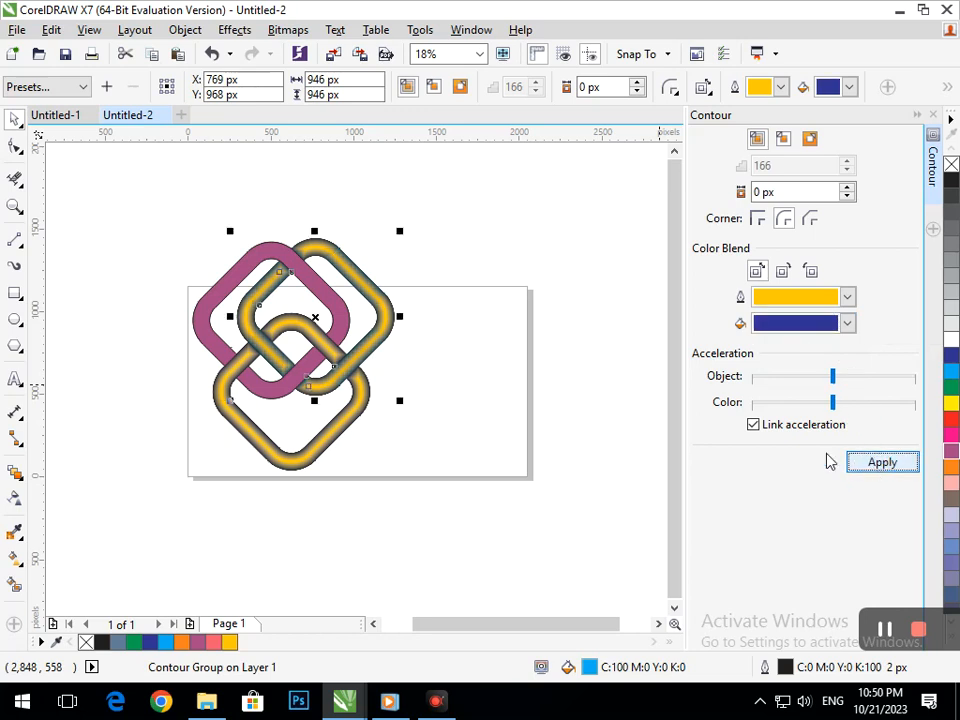
- Change the right diamond's contour outline colour to medium blue, and deselect it
{"action": "left_click", "coordinate": [815, 307]}
{"action": "scroll", "coordinate": [851, 370], "scroll_direction": "up", "scroll_amount": 5}
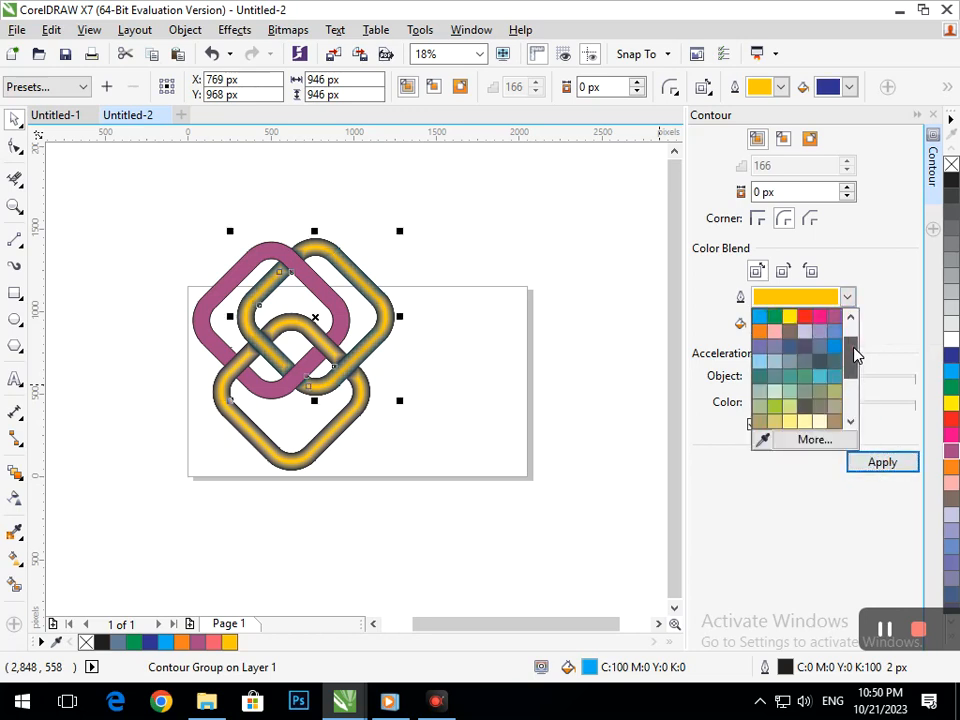
{"action": "left_click", "coordinate": [838, 349]}
{"action": "left_click", "coordinate": [880, 466]}
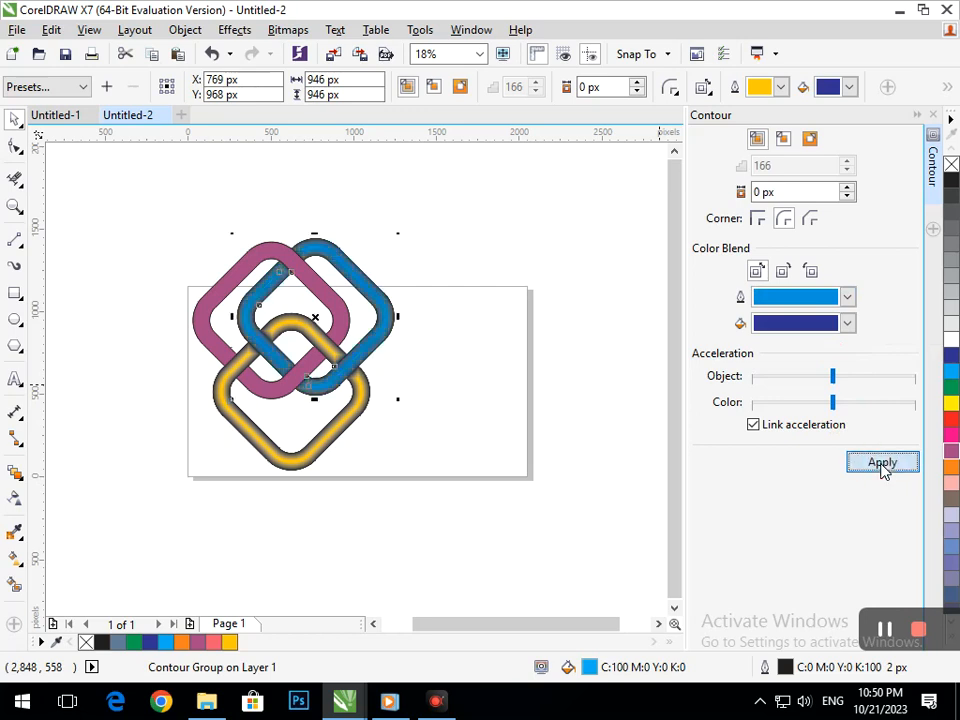
{"action": "left_click", "coordinate": [373, 501]}
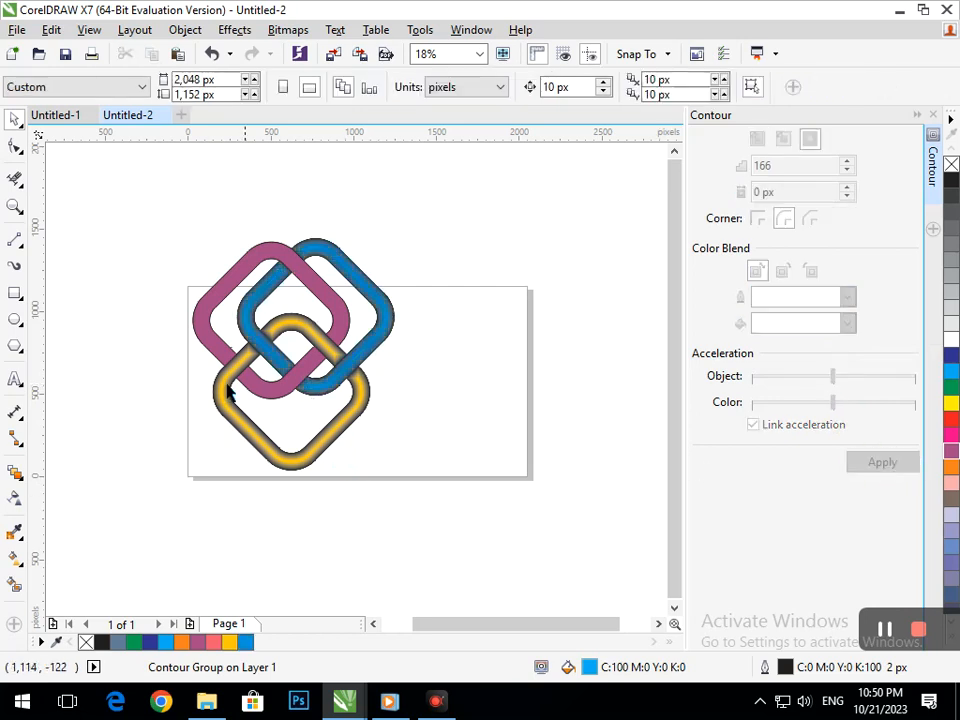
- Apply the same to-center contour to the left diamond with a red contour outline colour
{"action": "left_click", "coordinate": [200, 318]}
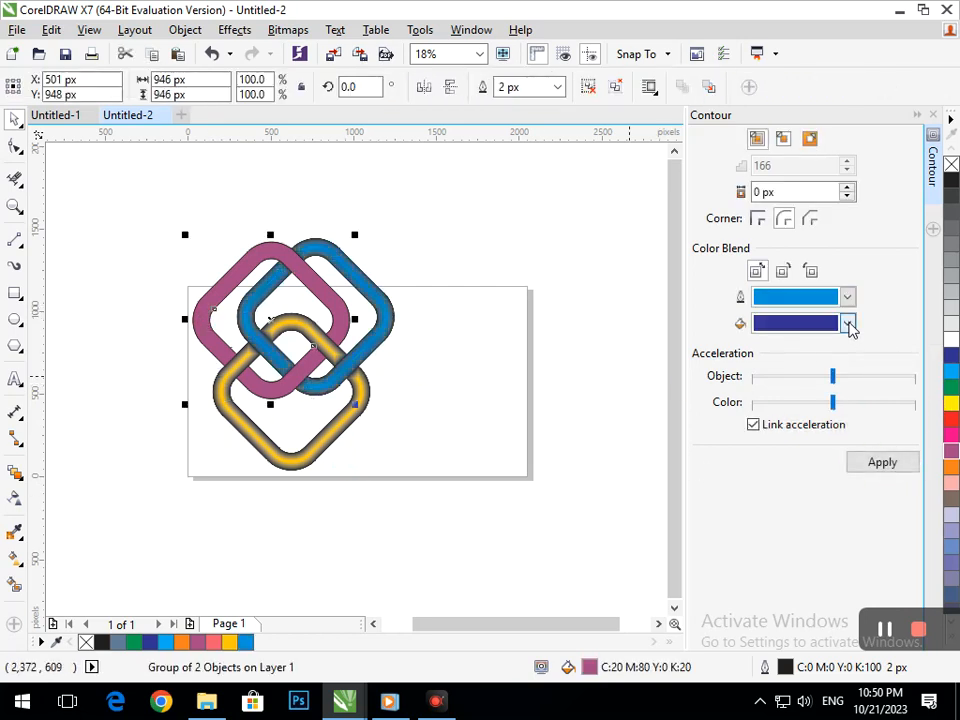
{"action": "left_click", "coordinate": [846, 298]}
{"action": "left_click_drag", "start_coordinate": [853, 381], "coordinate": [853, 317]}
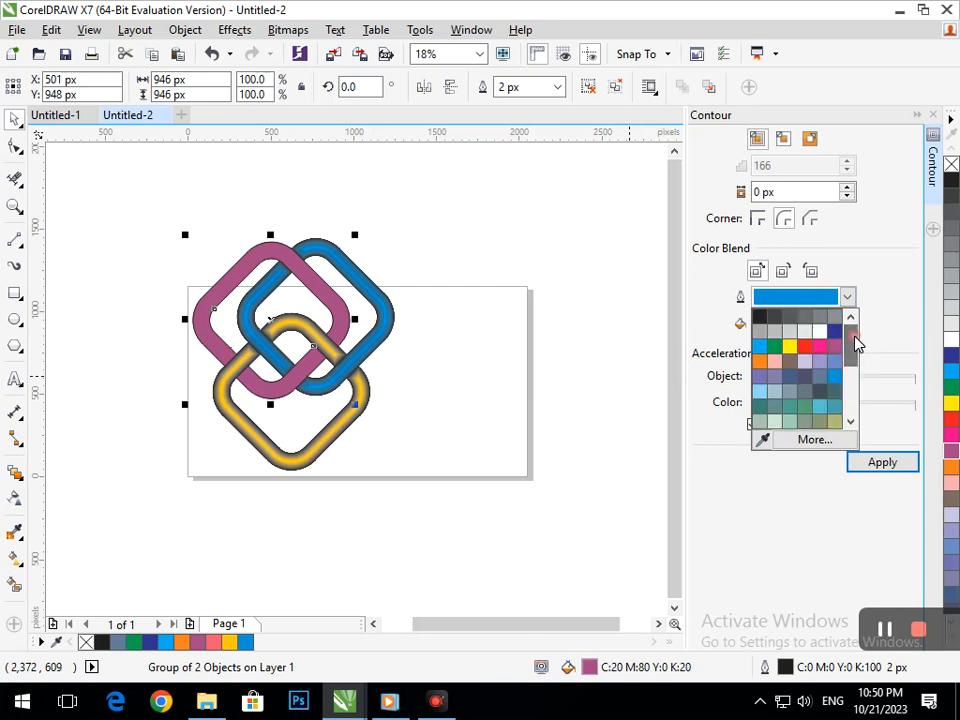
{"action": "left_click", "coordinate": [805, 348]}
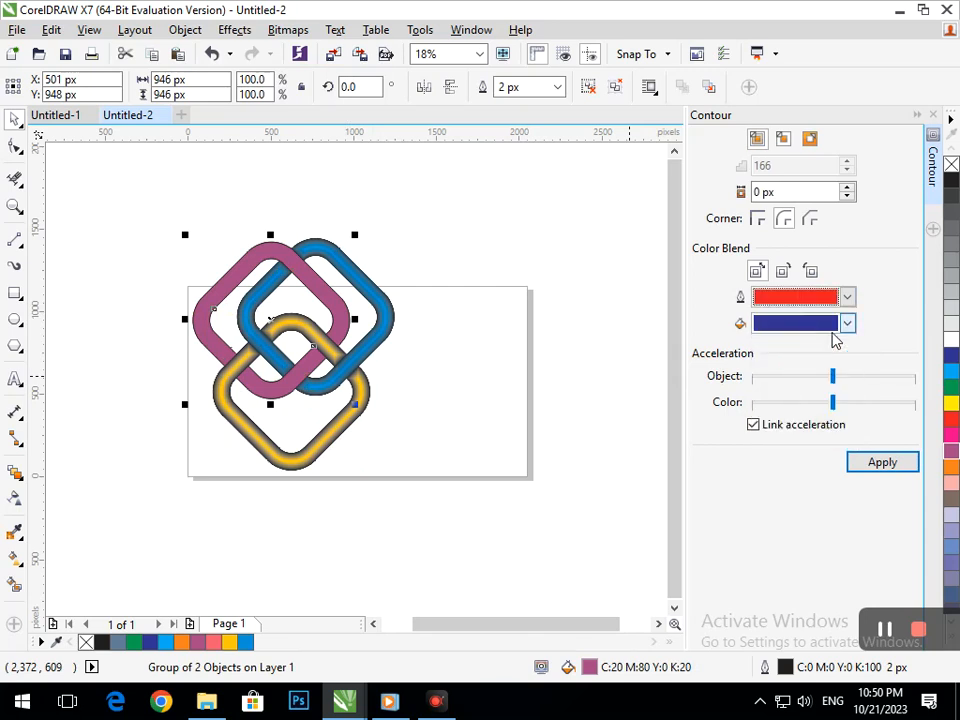
{"action": "left_click", "coordinate": [884, 462]}
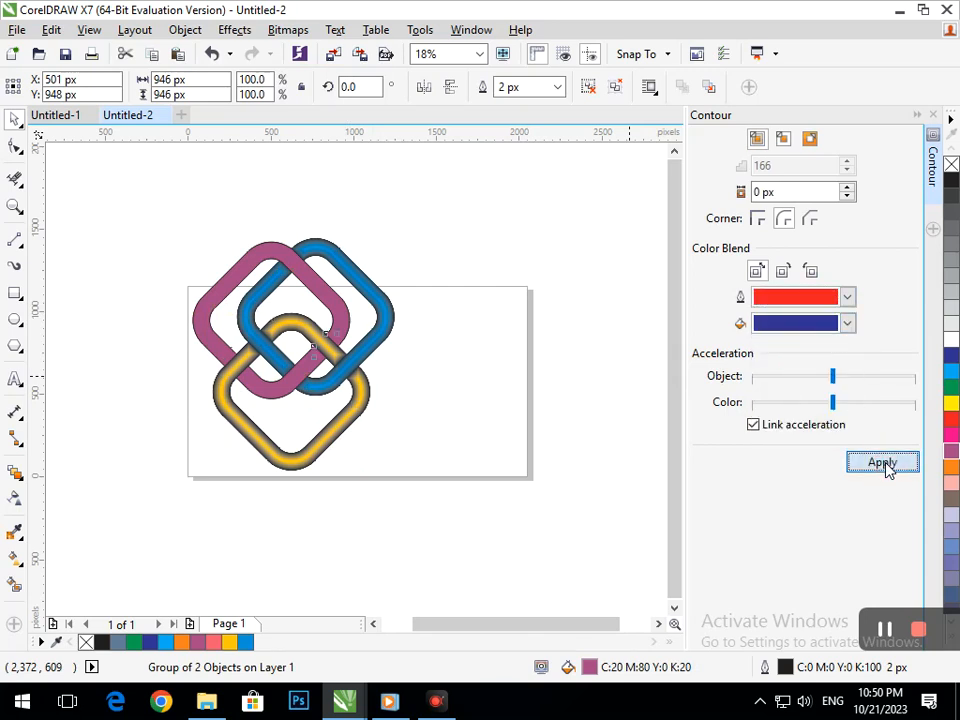
- Try yellow as the left diamond's contour outline colour
{"action": "left_click", "coordinate": [835, 323]}
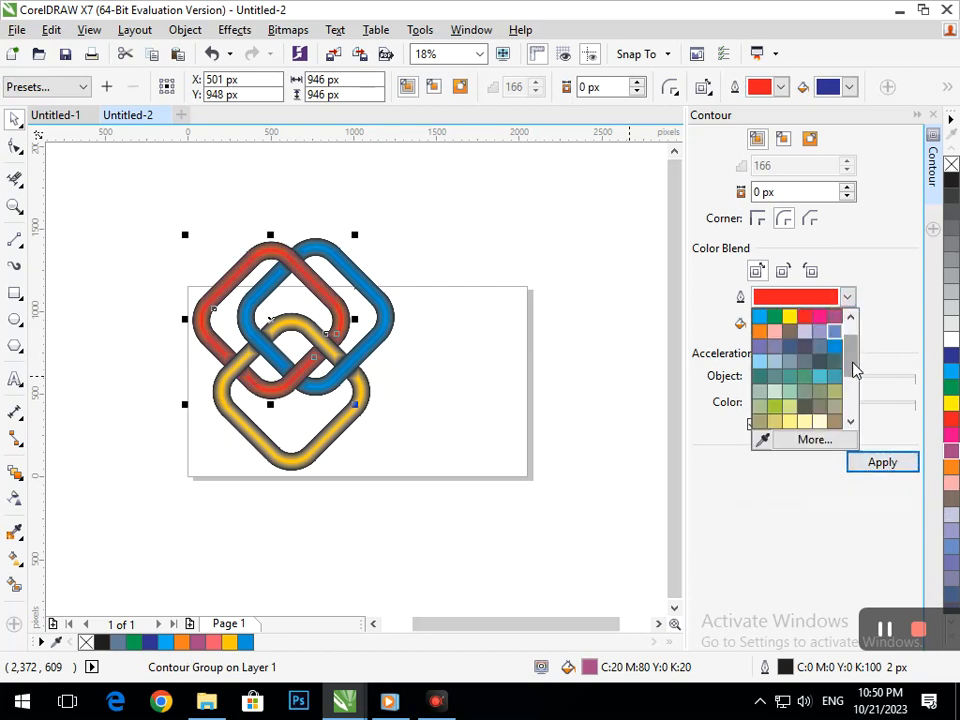
{"action": "left_click_drag", "start_coordinate": [853, 368], "coordinate": [852, 350]}
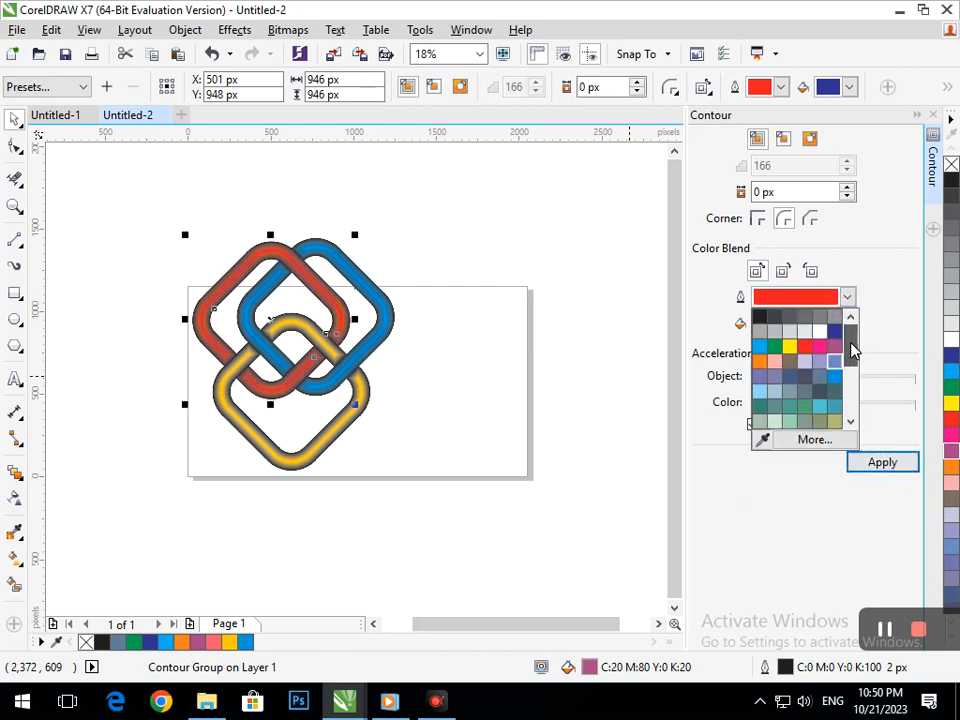
{"action": "left_click", "coordinate": [789, 348]}
{"action": "left_click", "coordinate": [883, 464]}
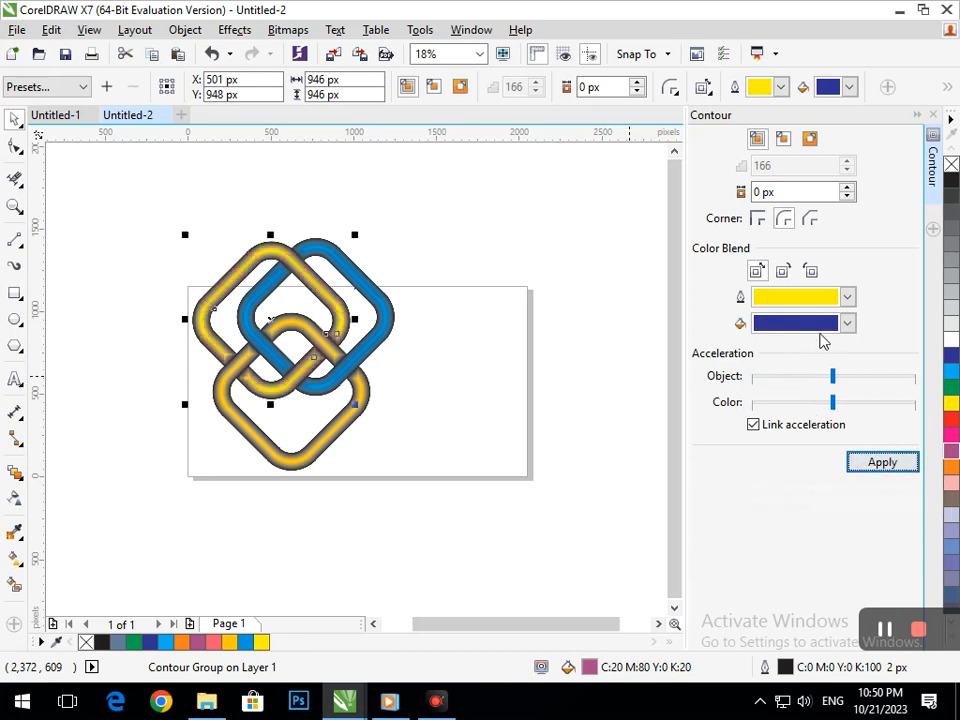
- Try purple as the left diamond's contour outline colour
{"action": "left_click", "coordinate": [818, 298]}
{"action": "scroll", "coordinate": [856, 388], "scroll_direction": "down", "scroll_amount": 3}
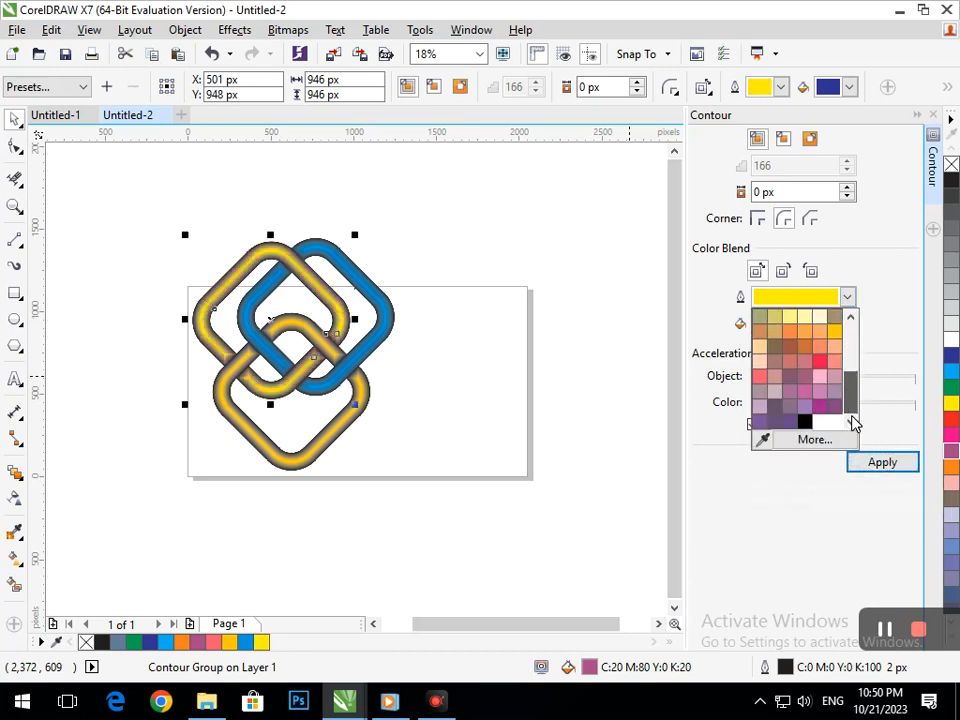
{"action": "left_click", "coordinate": [762, 423]}
{"action": "left_click", "coordinate": [877, 469]}
{"action": "left_click", "coordinate": [877, 462]}
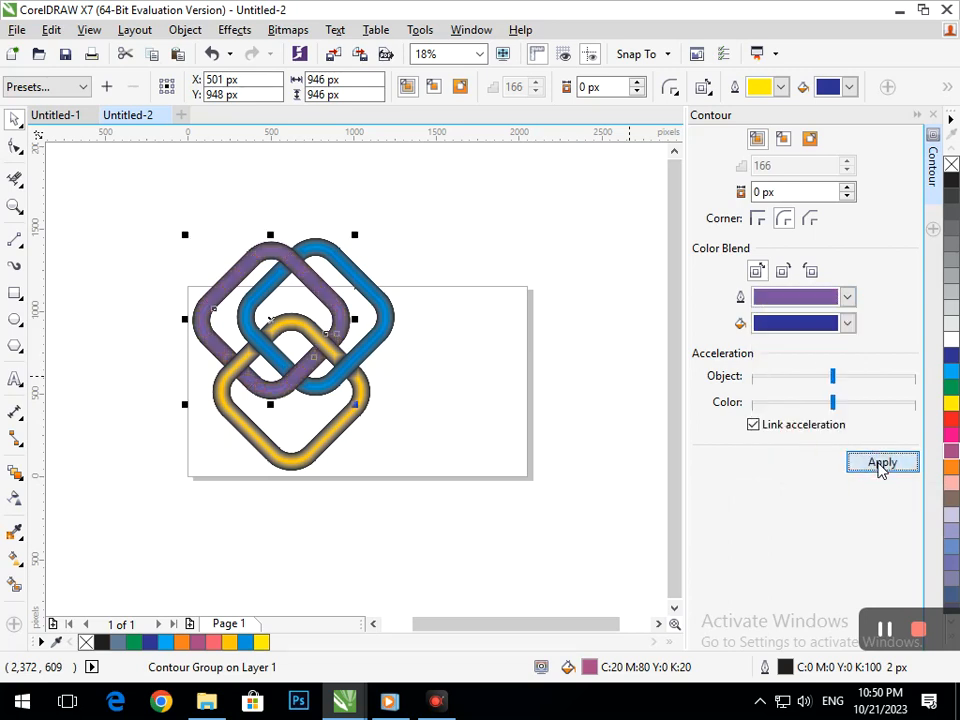
- Try red as the left diamond's contour fill colour
{"action": "left_click", "coordinate": [847, 323]}
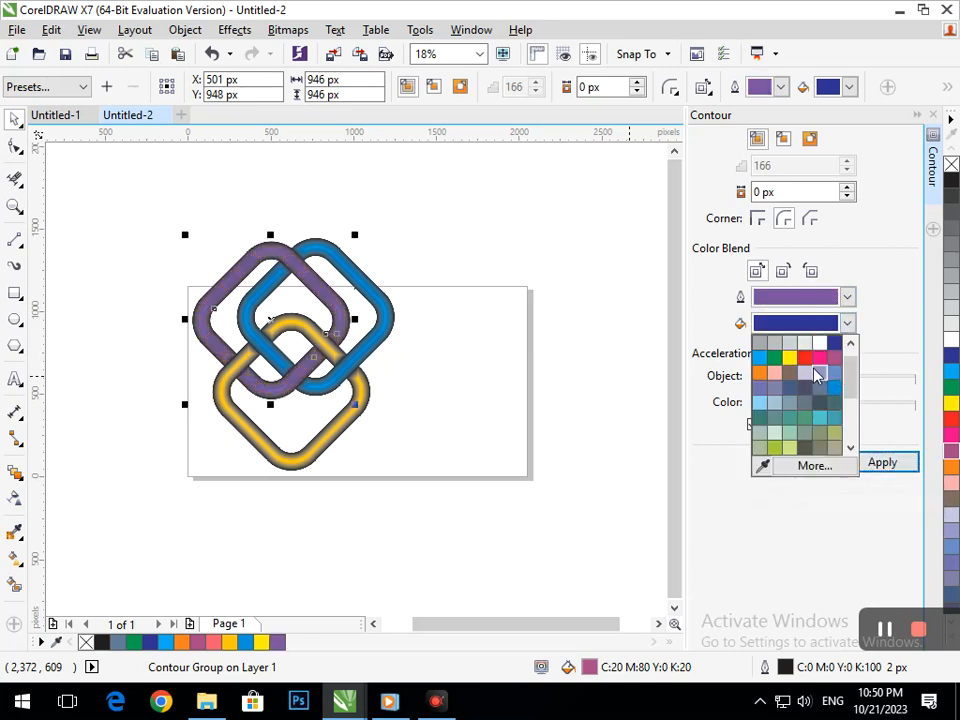
{"action": "left_click", "coordinate": [806, 360]}
{"action": "left_click", "coordinate": [880, 466]}
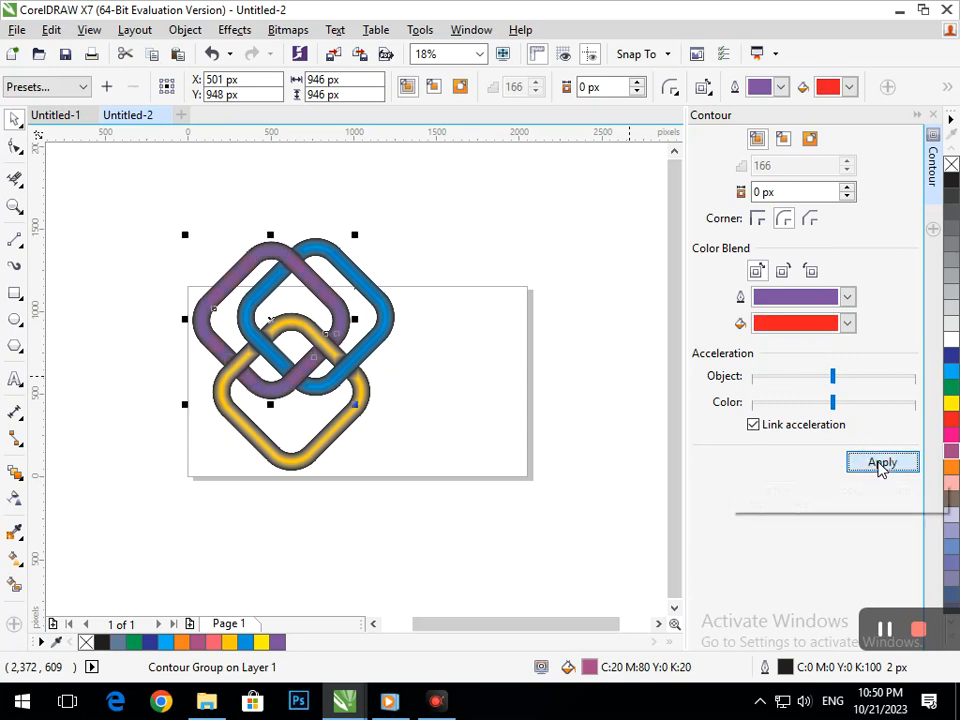
- Set the left diamond's contour fill colour to yellow and apply it
{"action": "left_click", "coordinate": [847, 323]}
{"action": "left_click_drag", "start_coordinate": [850, 394], "coordinate": [852, 371]}
{"action": "left_click", "coordinate": [792, 375]}
{"action": "left_click", "coordinate": [855, 463]}
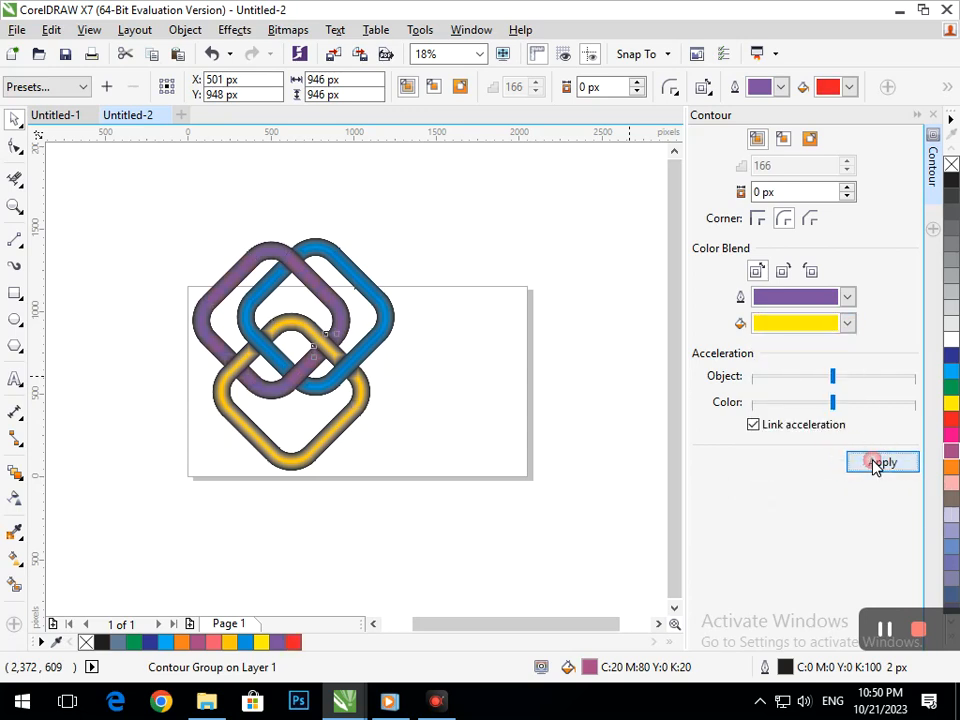
- Set the left diamond's contour outline colour to pale lavender and apply it
{"action": "left_click", "coordinate": [847, 297]}
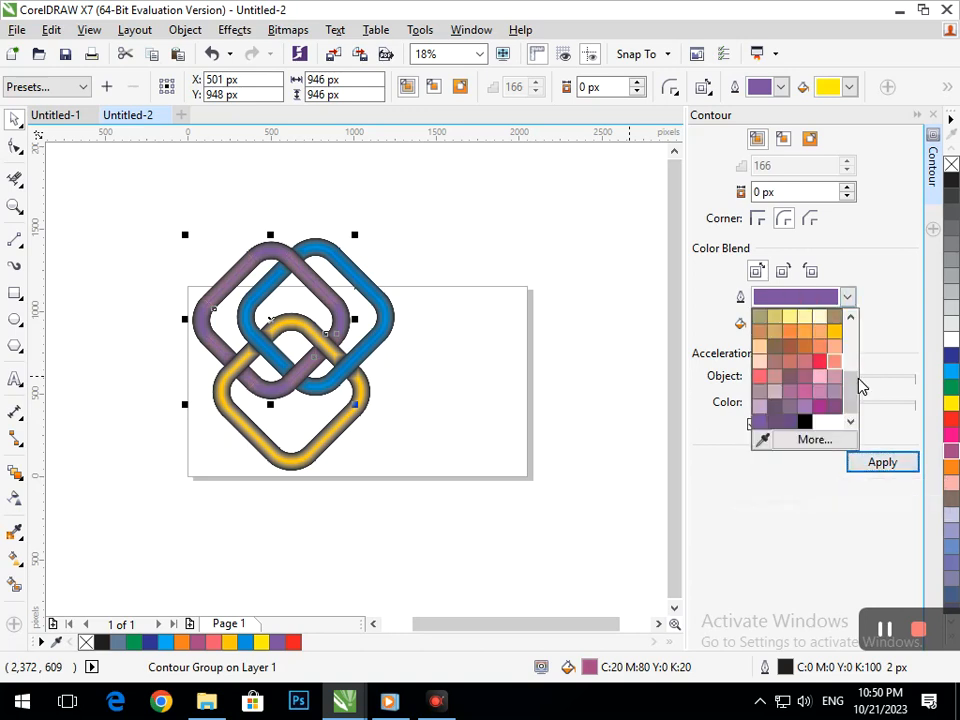
{"action": "left_click_drag", "start_coordinate": [853, 394], "coordinate": [855, 366]}
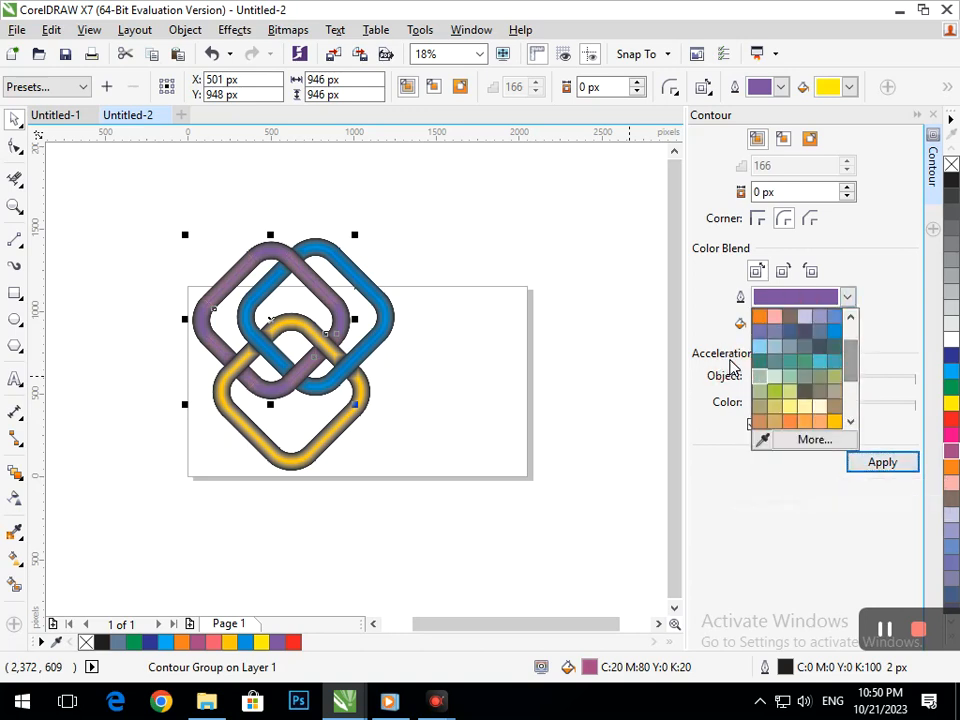
{"action": "left_click", "coordinate": [805, 317]}
{"action": "left_click", "coordinate": [895, 464]}
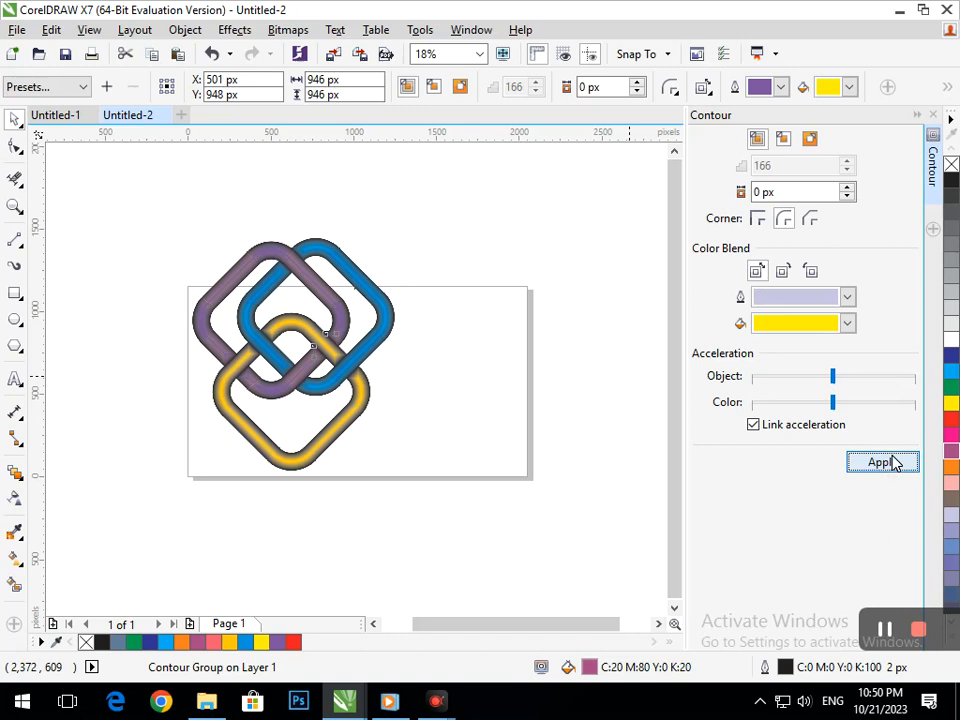
- Close the contour settings and move the complete three-diamond logo off the page's left side, centred at about X -1,150 px, Y 859 px
{"action": "left_click", "coordinate": [518, 527]}
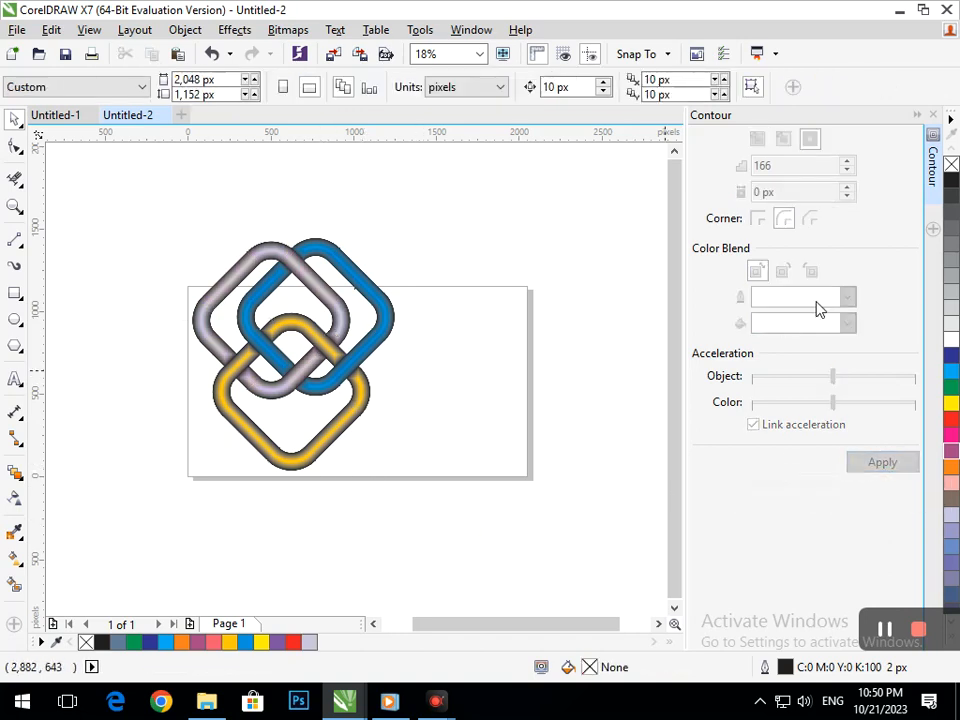
{"action": "left_click", "coordinate": [934, 116]}
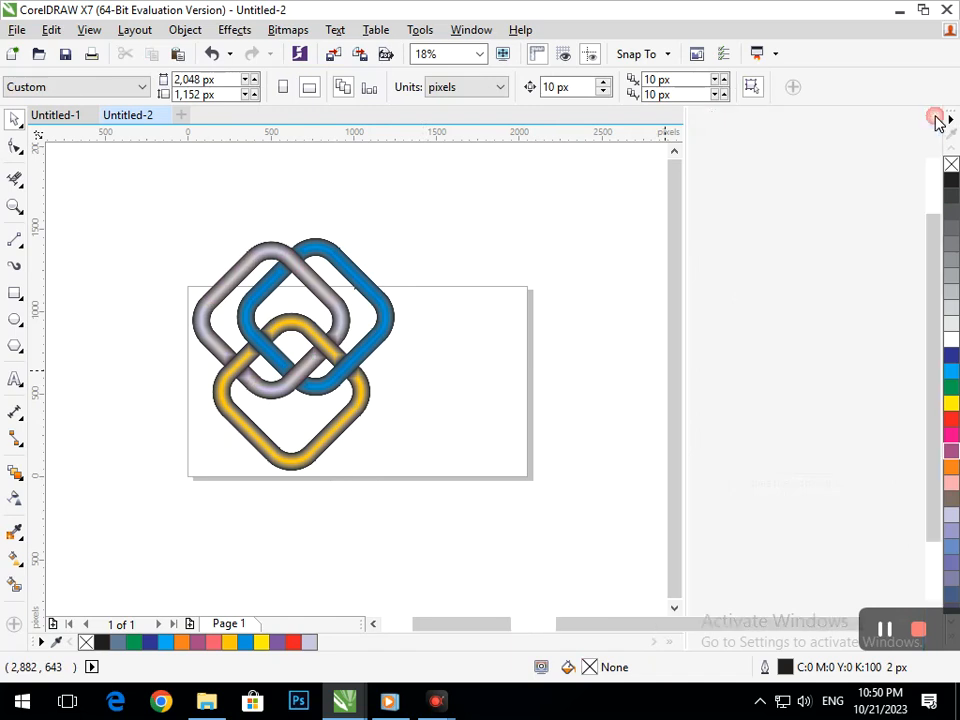
{"action": "scroll", "coordinate": [620, 425], "scroll_direction": "up", "scroll_amount": 1}
{"action": "mouse_move", "coordinate": [210, 166]}
{"action": "left_mouse_down"}
{"action": "mouse_move", "coordinate": [574, 435]}
{"action": "mouse_move", "coordinate": [597, 544]}
{"action": "left_mouse_up"}
{"action": "left_click_drag", "start_coordinate": [466, 454], "coordinate": [628, 434]}
{"action": "scroll", "coordinate": [536, 396], "scroll_direction": "down", "scroll_amount": 1}
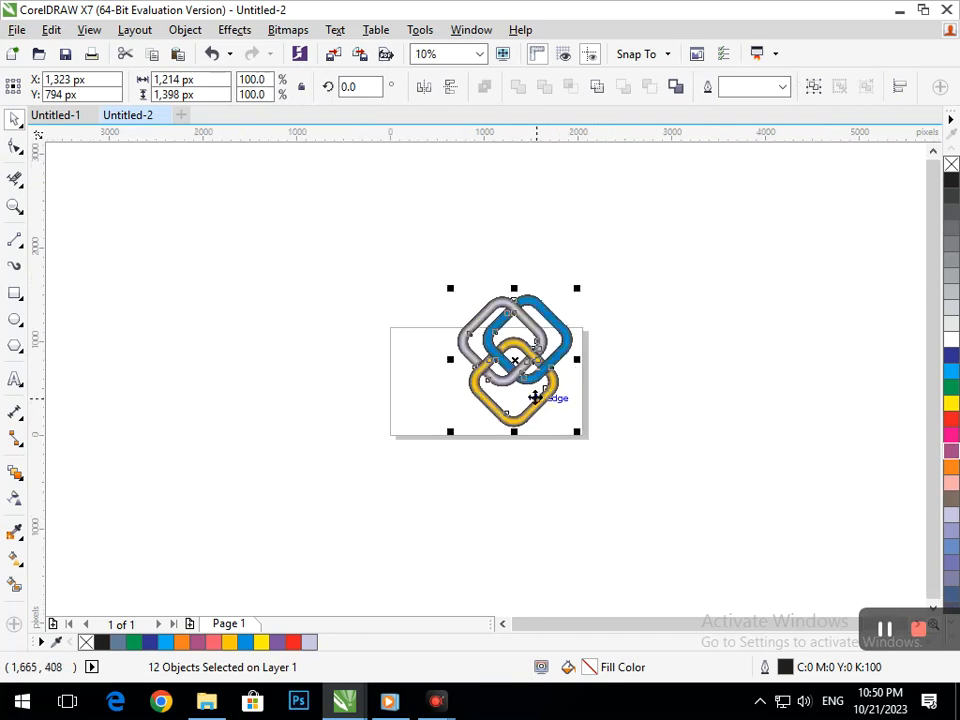
{"action": "left_click_drag", "start_coordinate": [512, 369], "coordinate": [281, 364]}
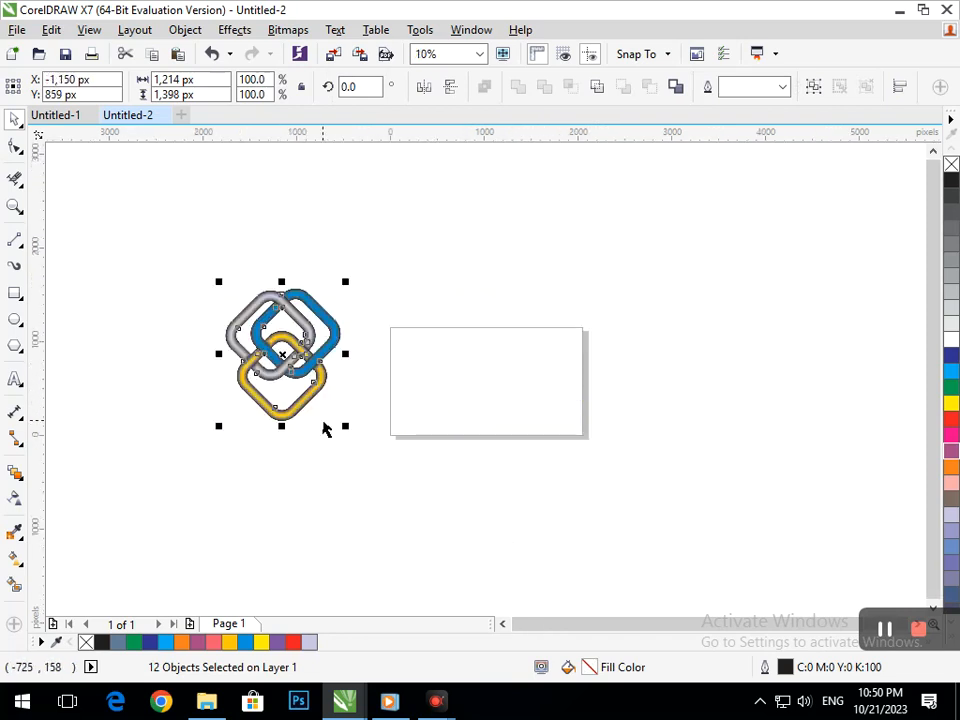
{"action": "left_click", "coordinate": [311, 439]}
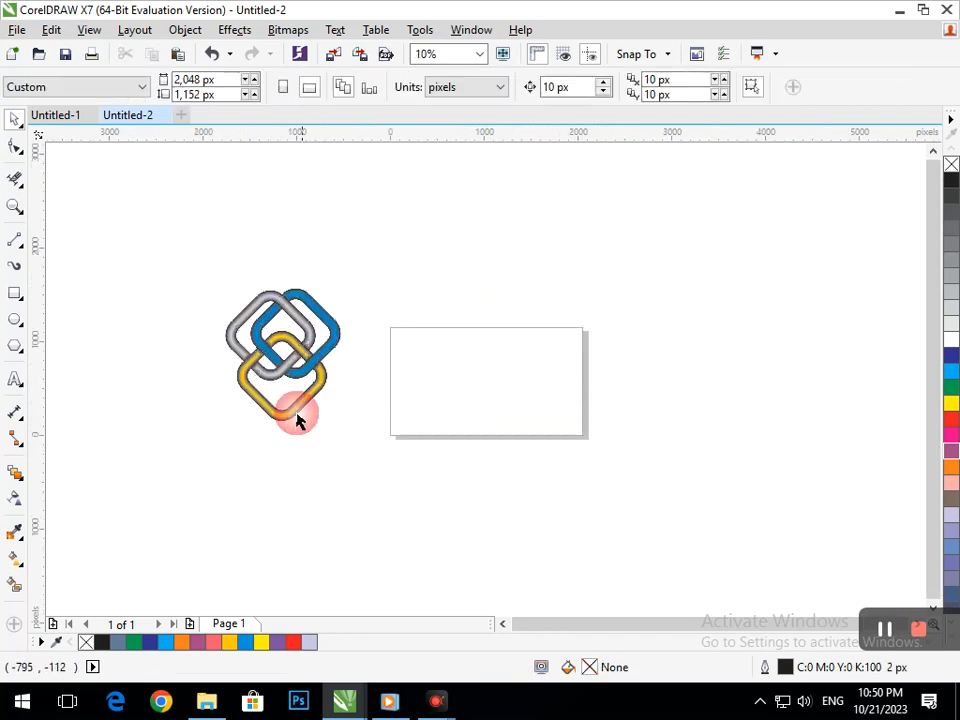
- Shift the whole logo farther left from the page, deselect it and fit it in the view
{"action": "left_click_drag", "start_coordinate": [167, 240], "coordinate": [354, 452]}
{"action": "left_click_drag", "start_coordinate": [300, 404], "coordinate": [204, 387]}
{"action": "left_click", "coordinate": [255, 471]}
{"action": "key", "text": "F4"}
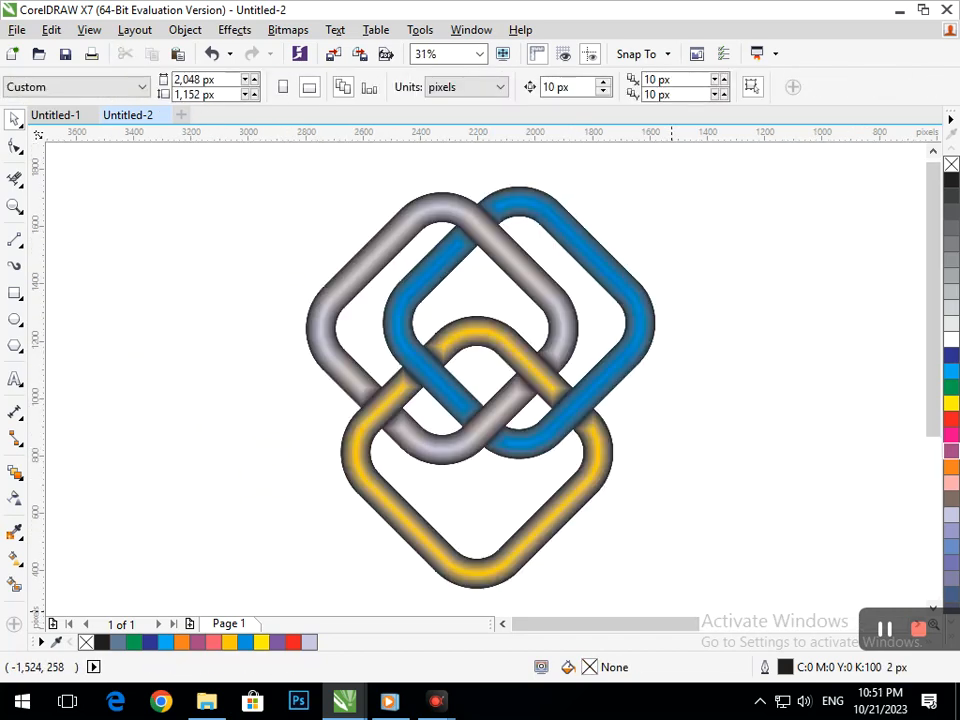